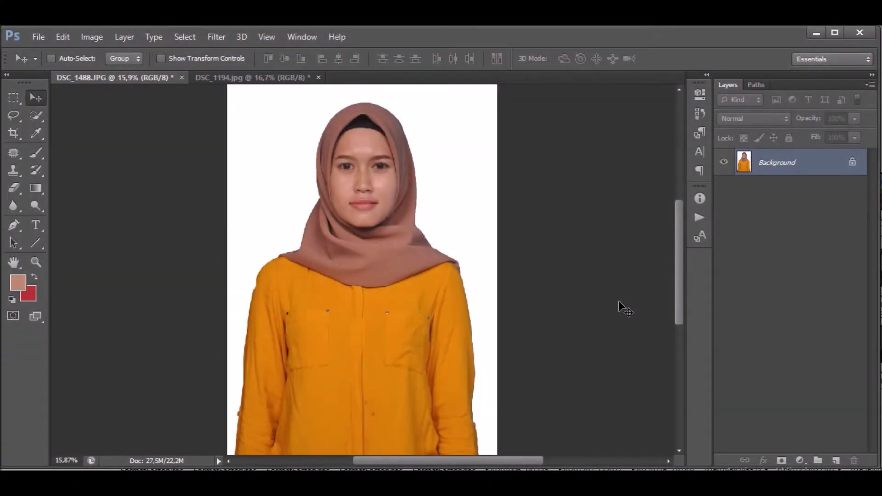
Compare DSC_1488.JPG and DSC_1194.jpg, ending on the suit photo with the red background.
left_click(264, 78)
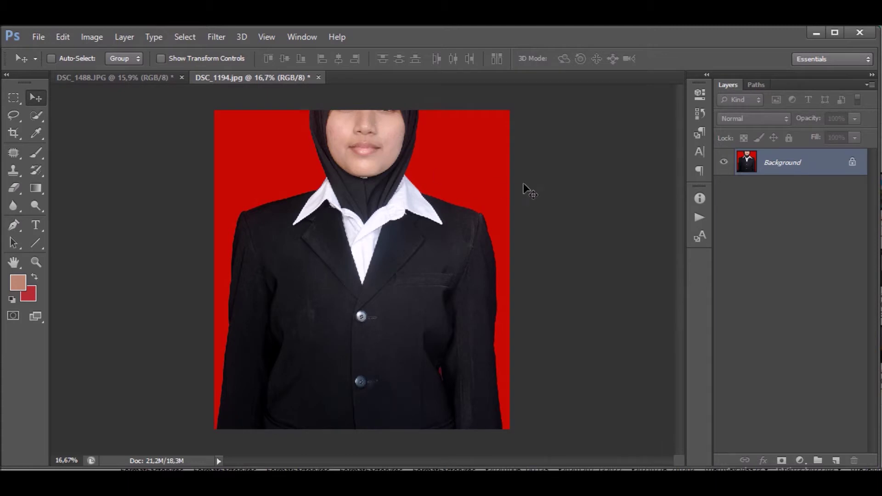
left_click(169, 79)
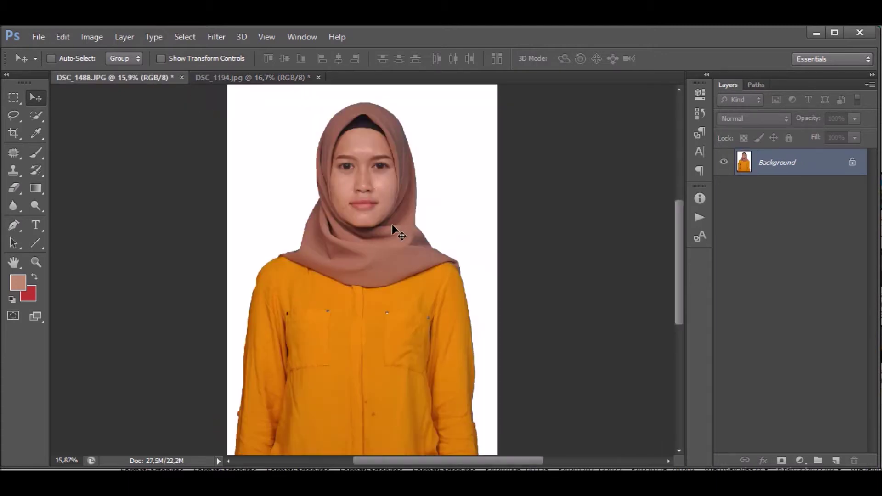
left_click(242, 78)
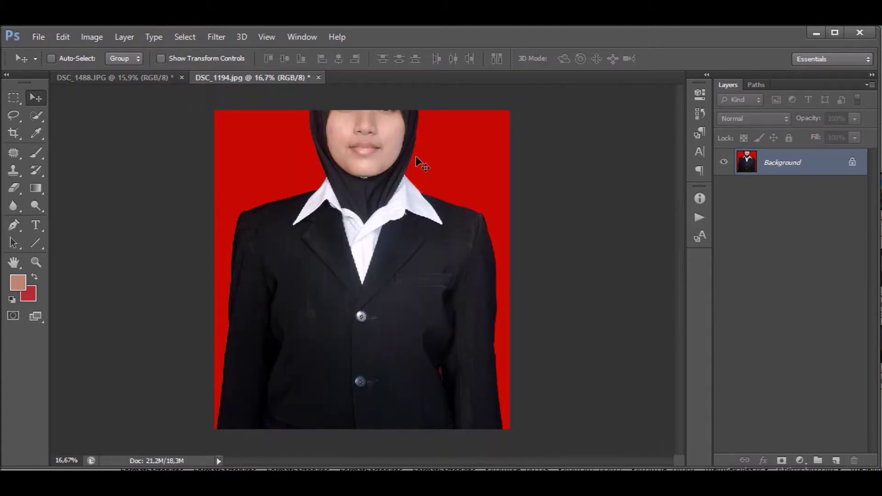
Unlock the background as Layer 0 and delete the red background with Quick Selection.
double_click(818, 162)
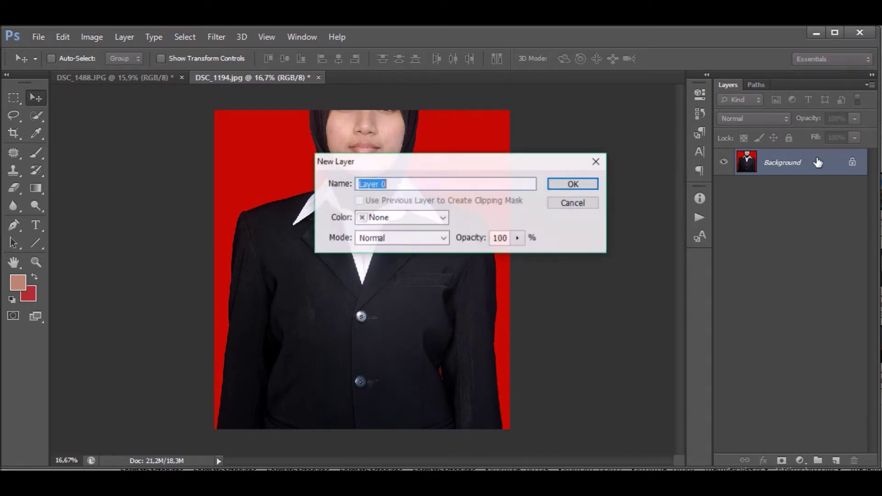
left_click(580, 184)
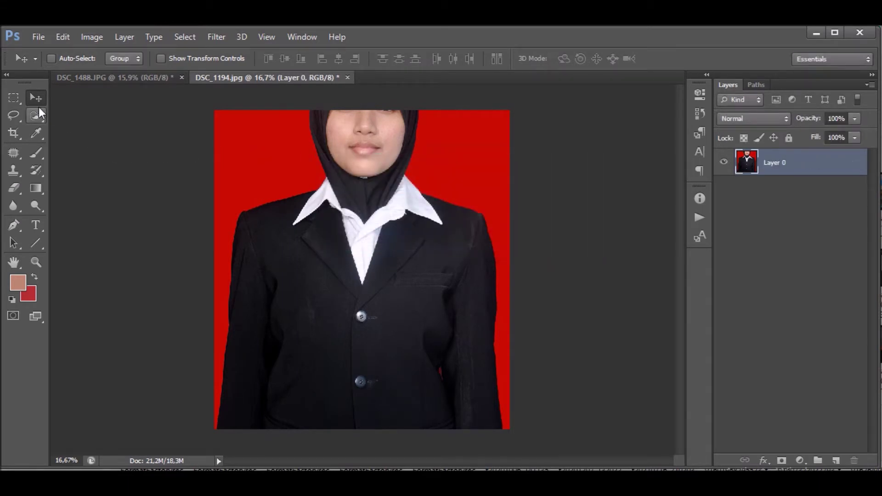
left_click_drag(39, 111, 106, 115)
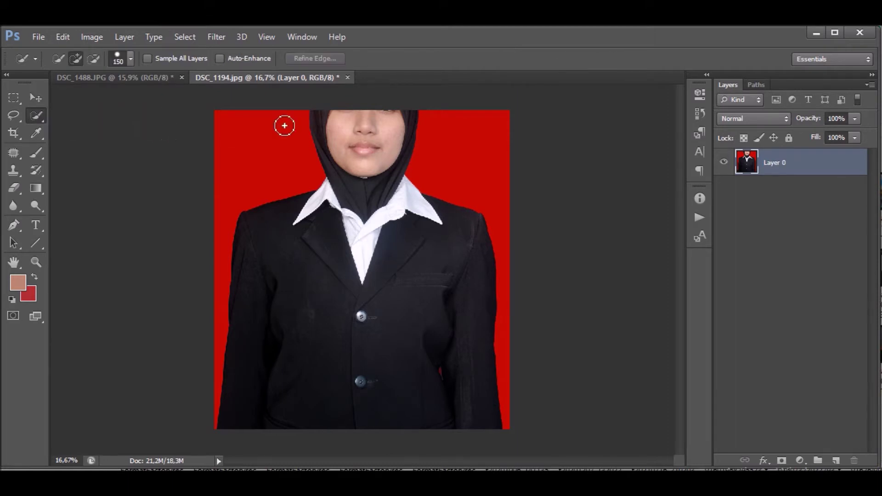
left_click_drag(291, 148, 262, 147)
left_click_drag(475, 156, 488, 162)
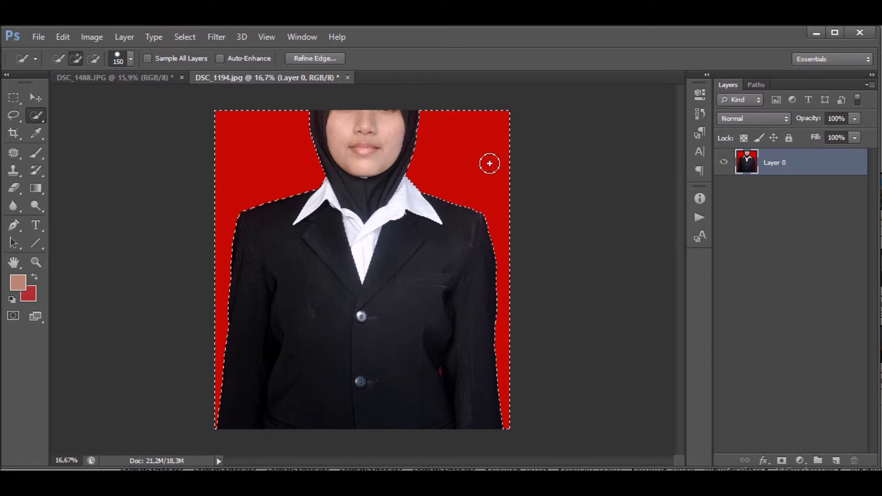
key("Delete")
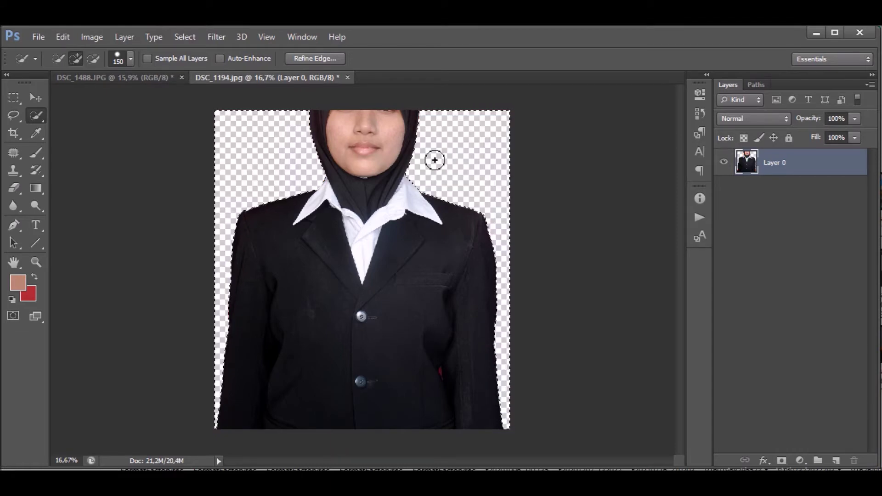
Select and delete the face and hijab, then deselect, leaving only the suit.
key("ctrl+plus")
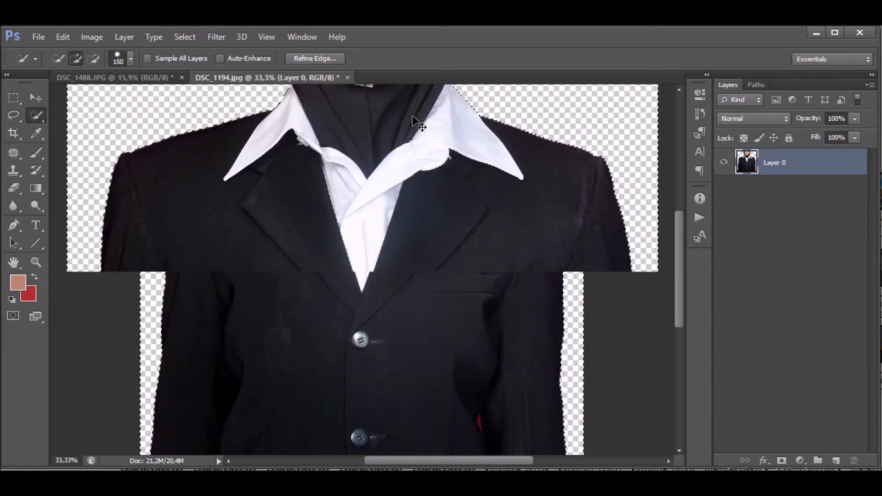
scroll(358, 193, "up", 5)
key("ctrl+d")
mouse_move(354, 191)
left_mouse_down()
mouse_move(288, 168)
mouse_move(298, 202)
mouse_move(351, 252)
mouse_move(451, 132)
left_mouse_up()
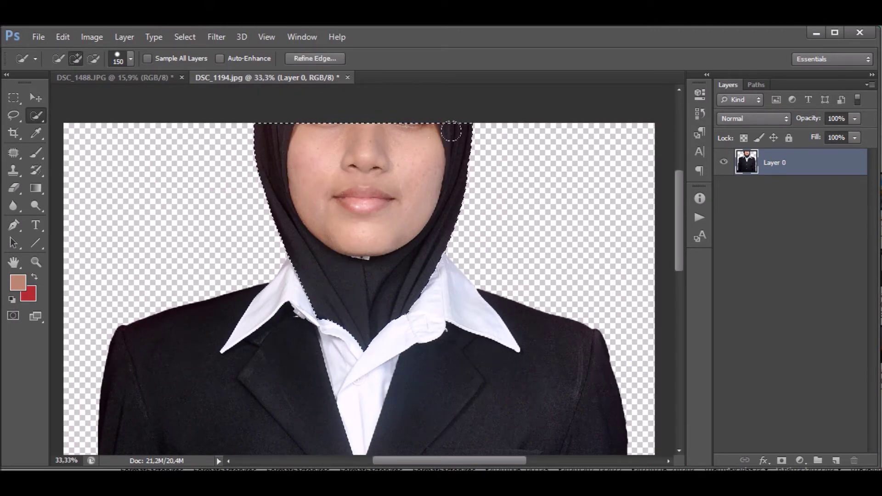
key("Delete")
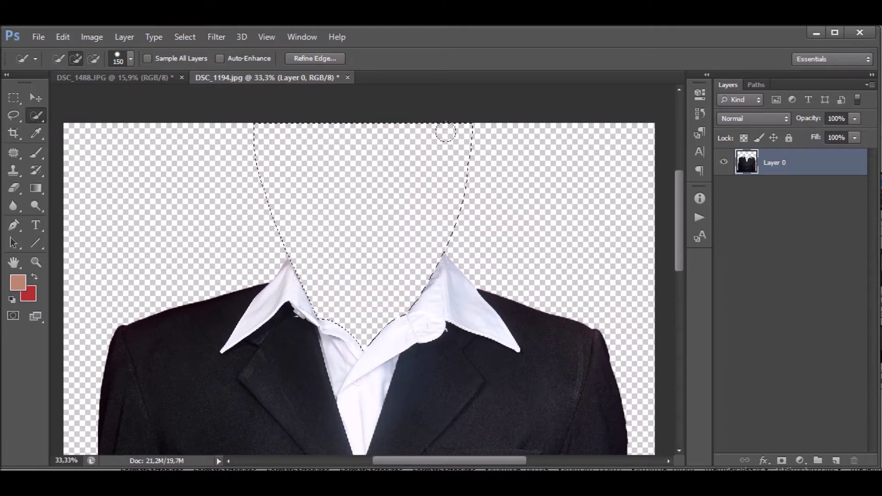
key("ctrl+d")
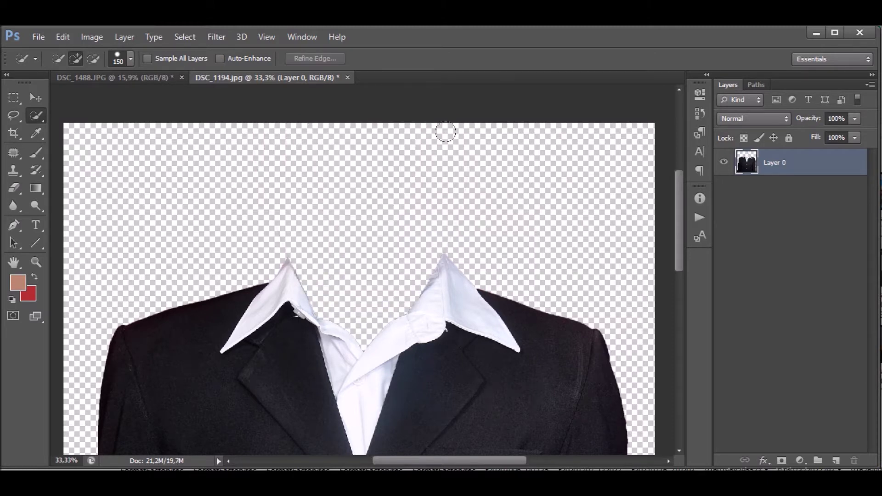
key("ctrl+minus")
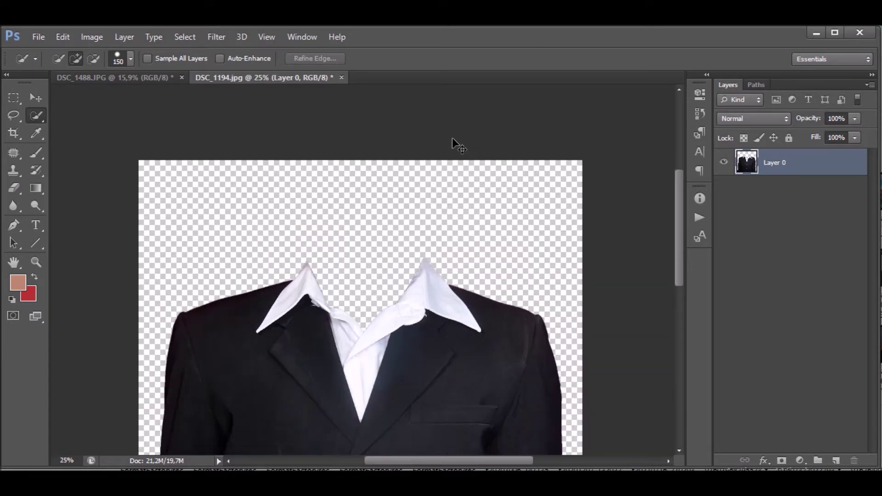
key("ctrl+minus")
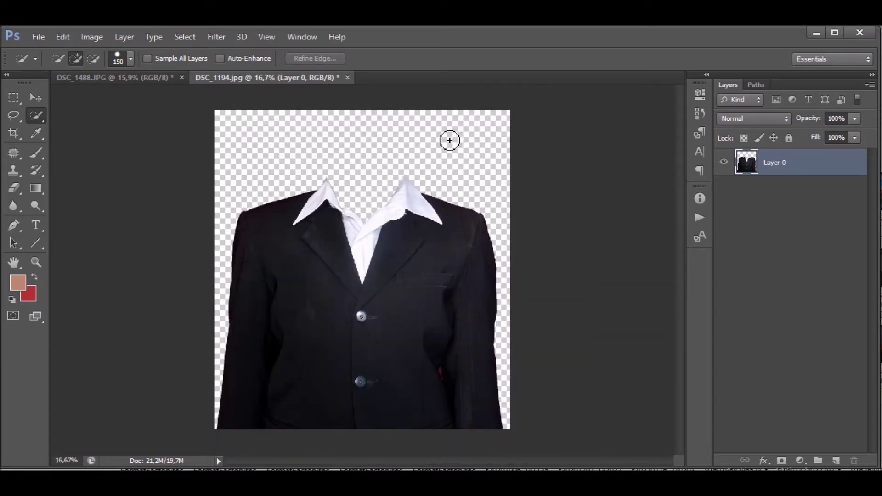
Copy the suit layer into DSC_1488.JPG and position it over the woman's shoulders.
left_click(36, 98)
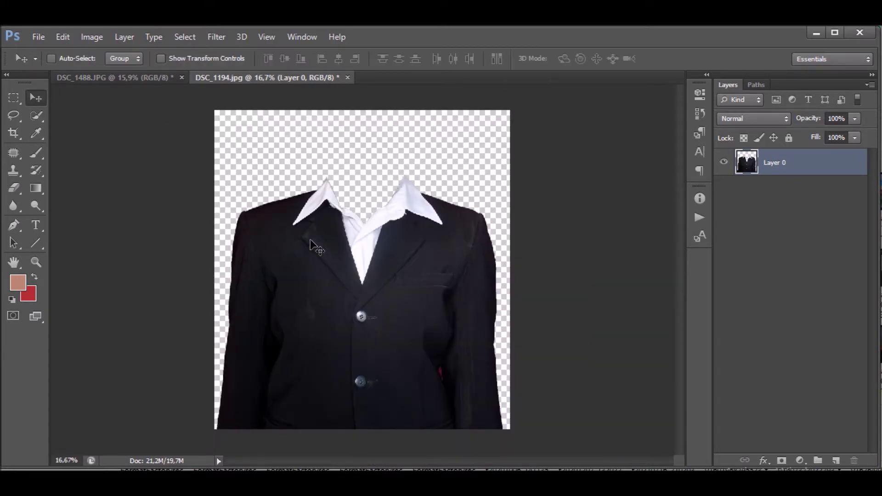
mouse_move(305, 236)
left_mouse_down()
mouse_move(317, 215)
mouse_move(353, 239)
left_mouse_up()
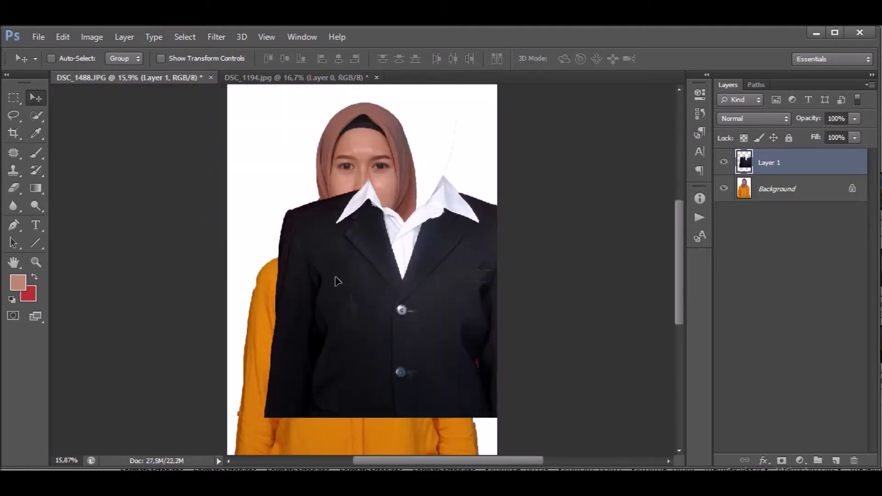
left_click_drag(399, 274, 340, 342)
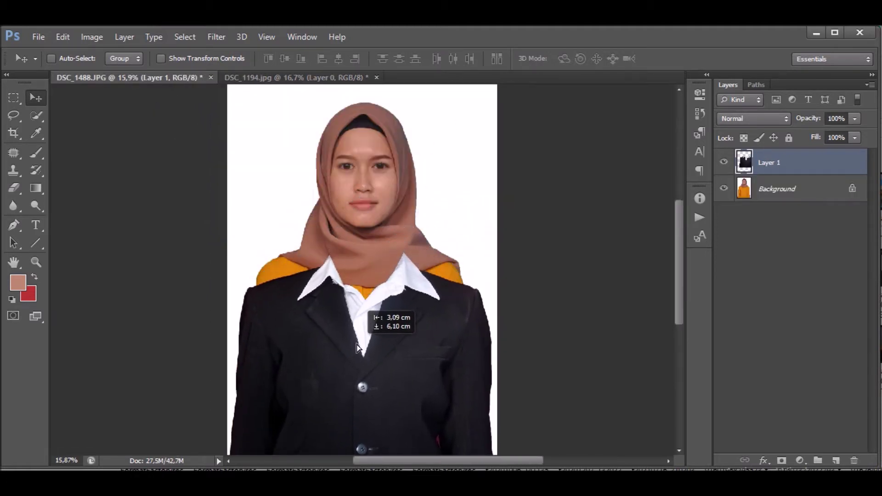
left_click_drag(340, 343, 354, 346)
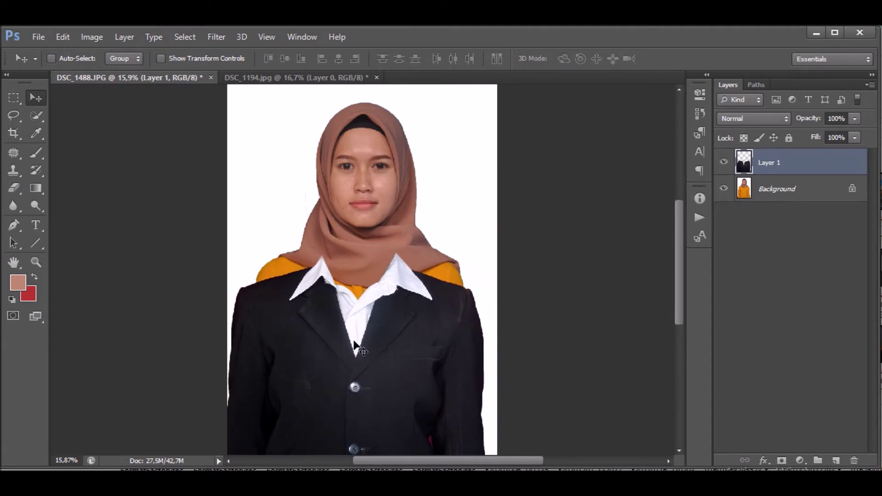
Erase the faint edge line left of the hijab with a size-100 eraser.
key("ctrl+plus")
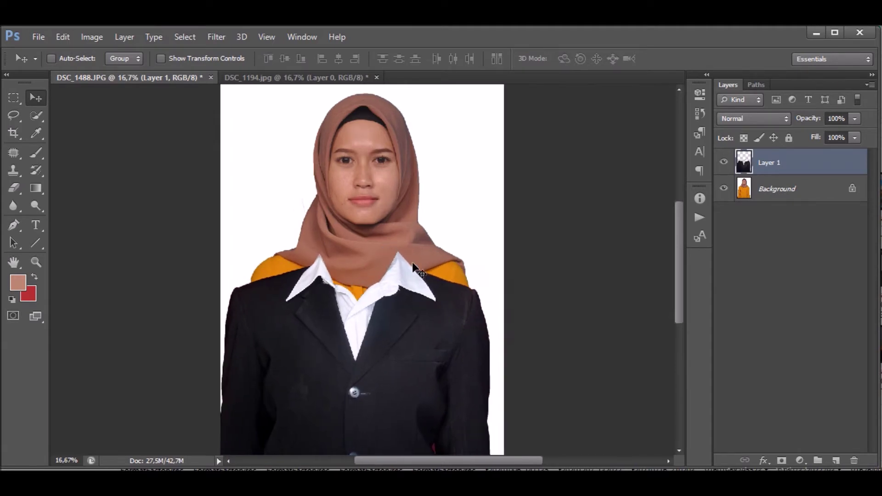
key("ctrl+plus")
key("ctrl+plus")
left_click_drag(443, 276, 458, 315)
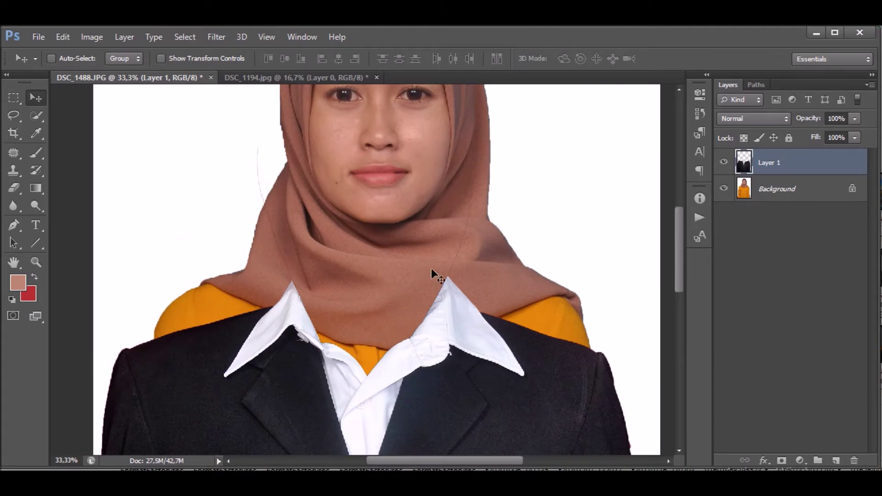
left_click(14, 188)
key("bracketright")
key("bracketright")
key("bracketright")
key("bracketright")
key("bracketright")
key("bracketright")
left_click_drag(256, 149, 268, 213)
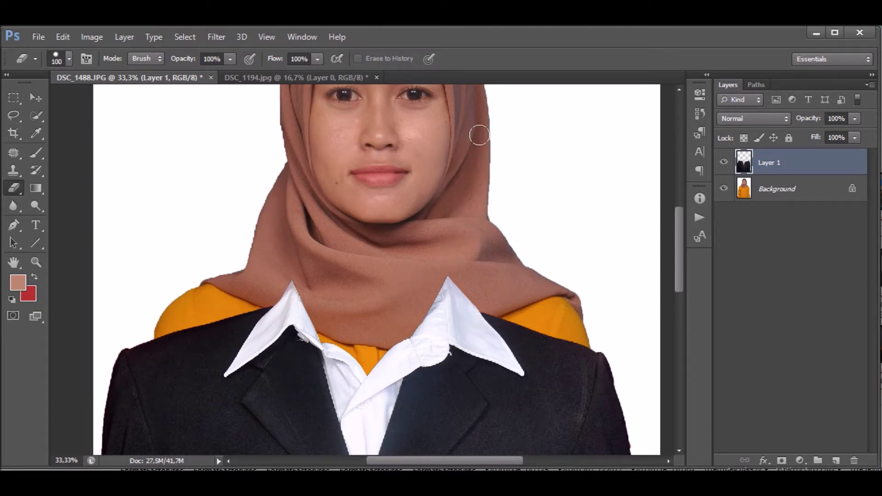
key("ctrl+minus")
key("ctrl+minus")
key("ctrl+plus")
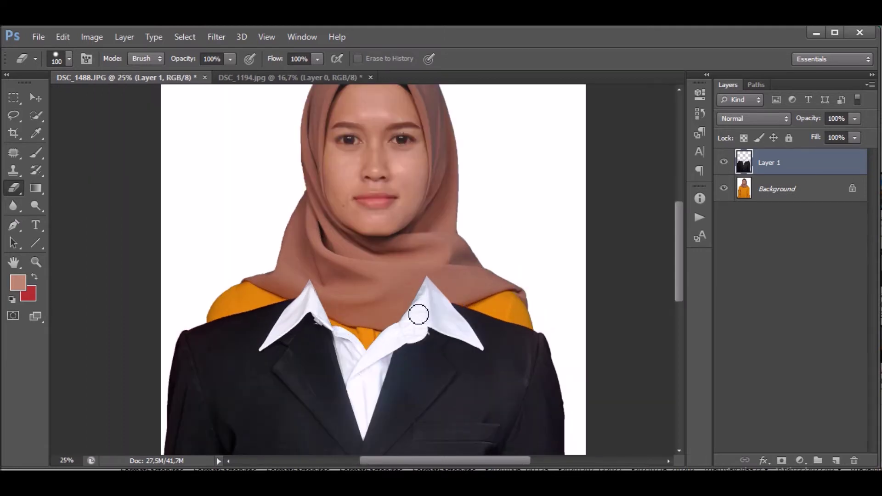
key("ctrl+minus")
left_click_drag(418, 315, 429, 285)
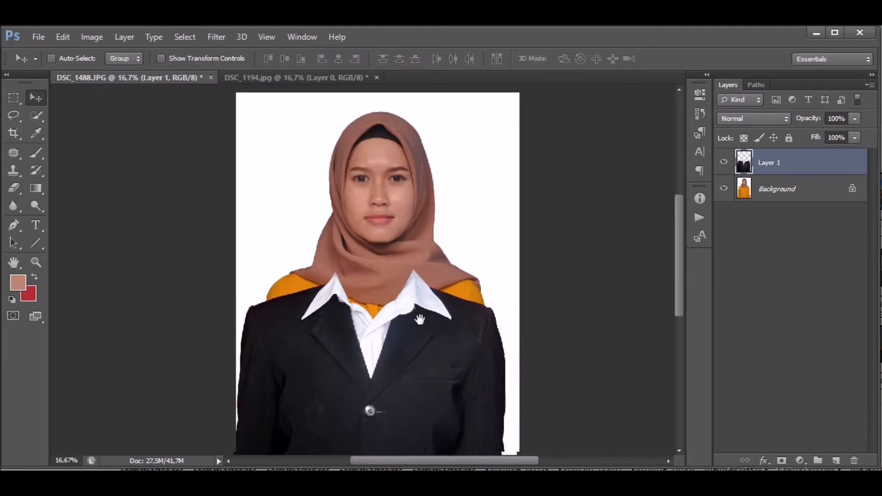
Shrink the suit layer to about 96.5% and reposition it on the portrait.
key("ctrl+0")
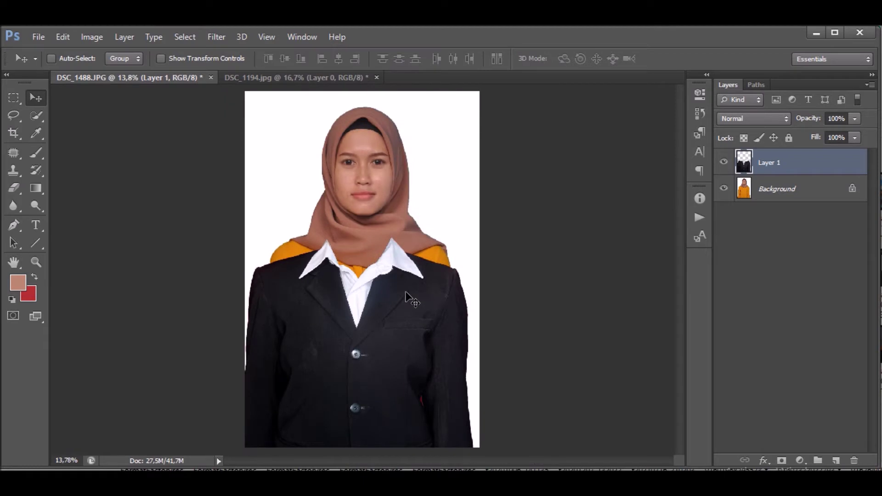
left_click_drag(413, 304, 415, 276)
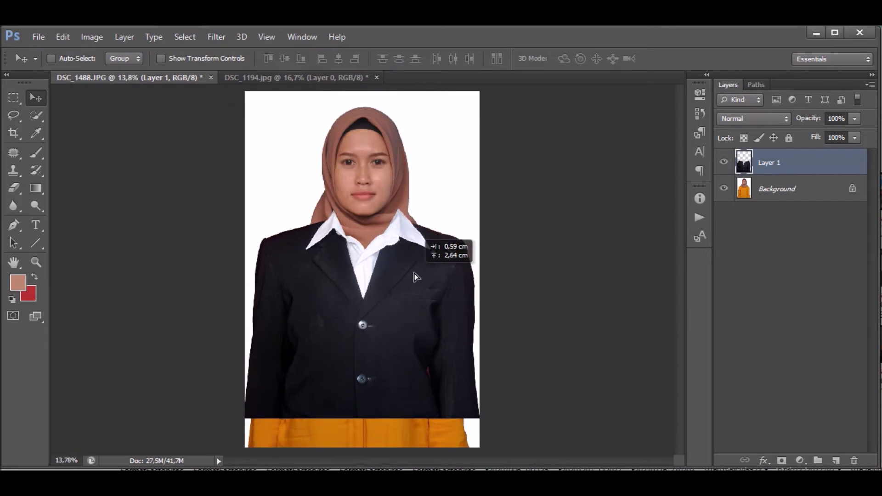
mouse_move(415, 276)
left_mouse_down()
mouse_move(411, 303)
mouse_move(414, 280)
left_mouse_up()
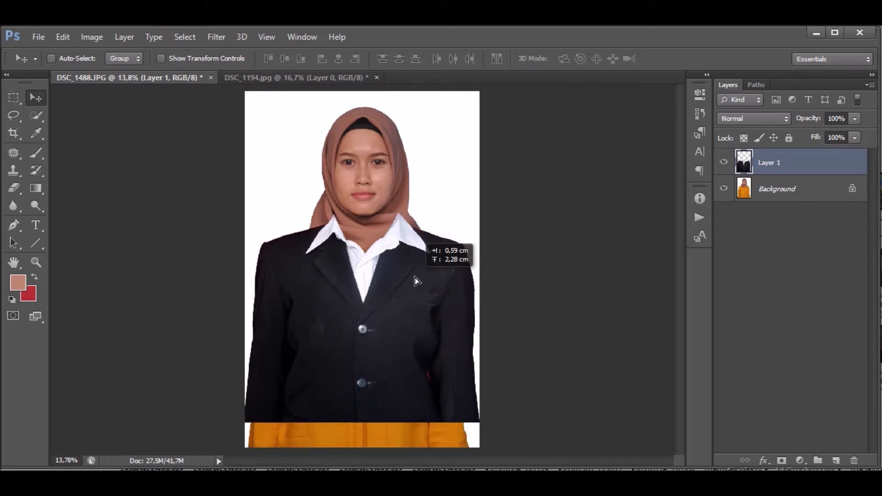
key("ctrl+t")
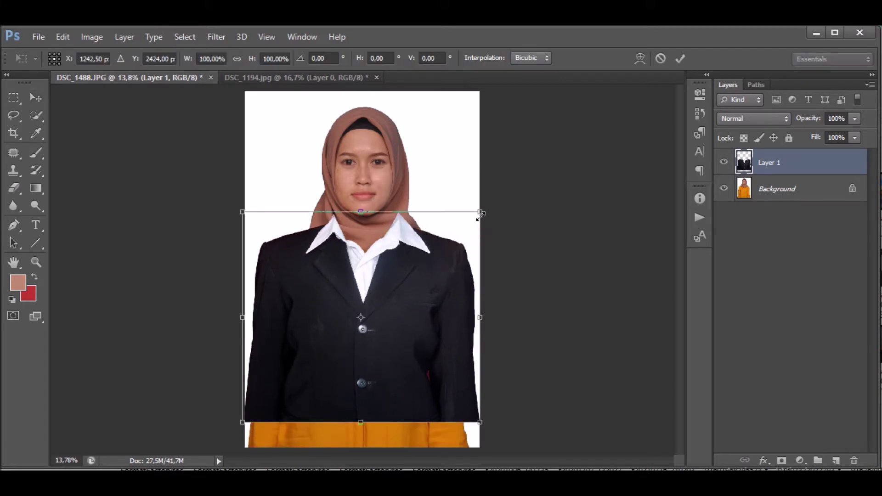
left_click_drag(480, 213, 471, 219)
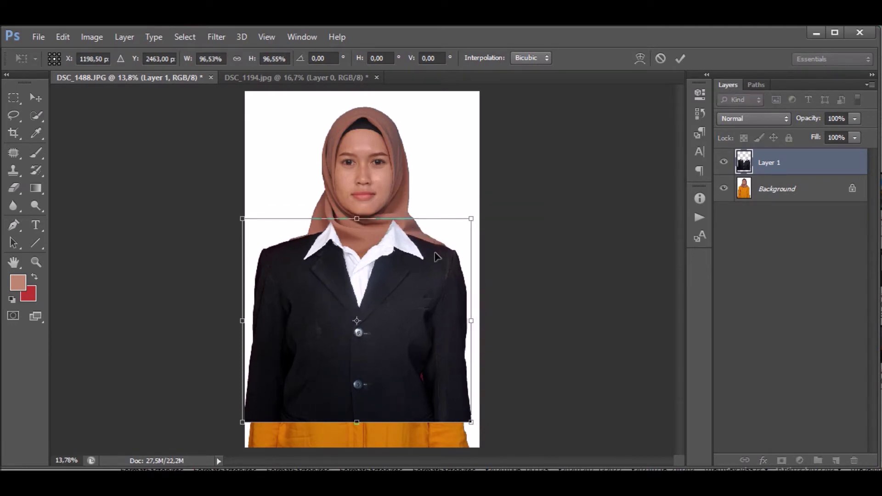
left_click_drag(426, 260, 430, 257)
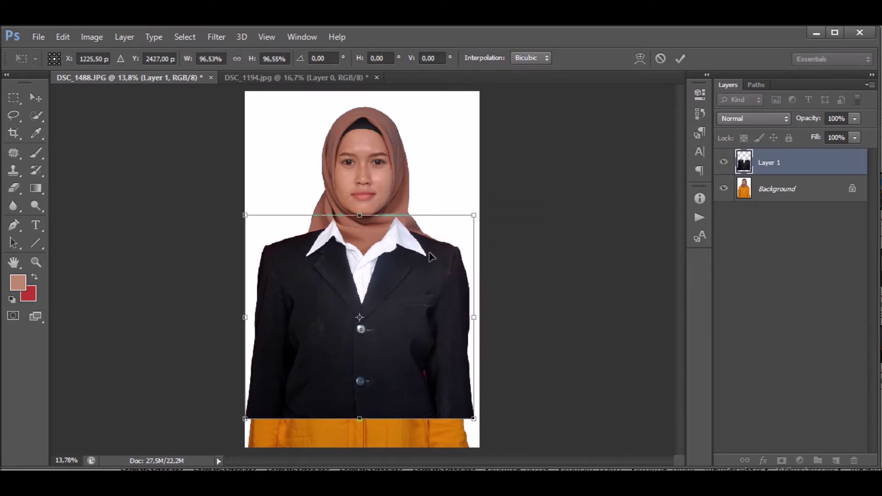
key("Return")
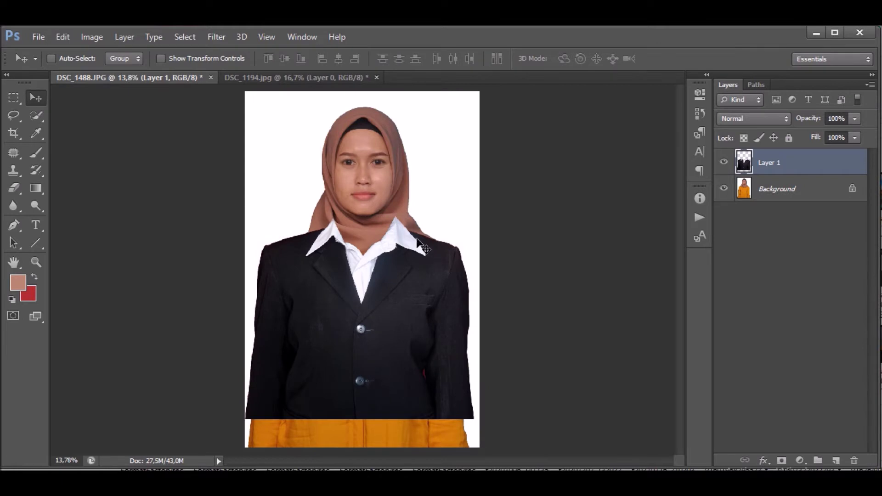
Lower the suit under the hijab, shrink it further to about 93.5%, and nudge it right.
key("ctrl+plus")
key("ctrl+plus")
left_click_drag(423, 200, 428, 288)
mouse_move(464, 324)
left_mouse_down()
mouse_move(466, 340)
mouse_move(467, 320)
left_mouse_up()
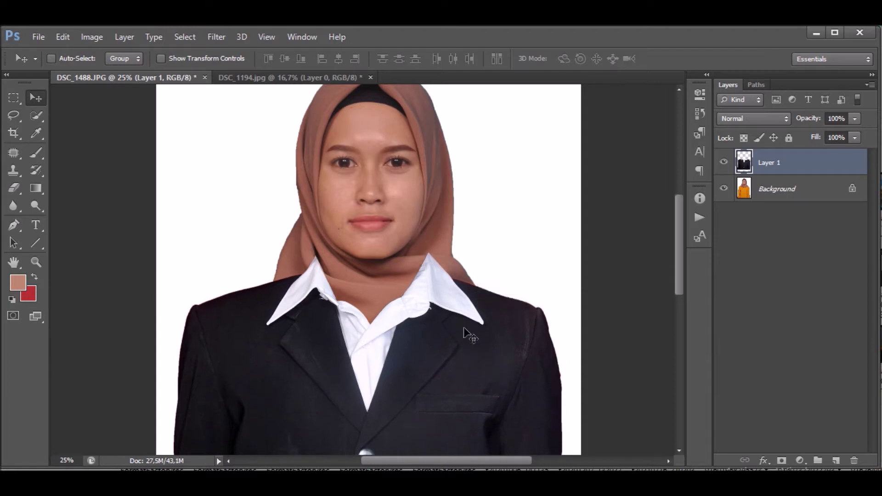
key("ctrl+t")
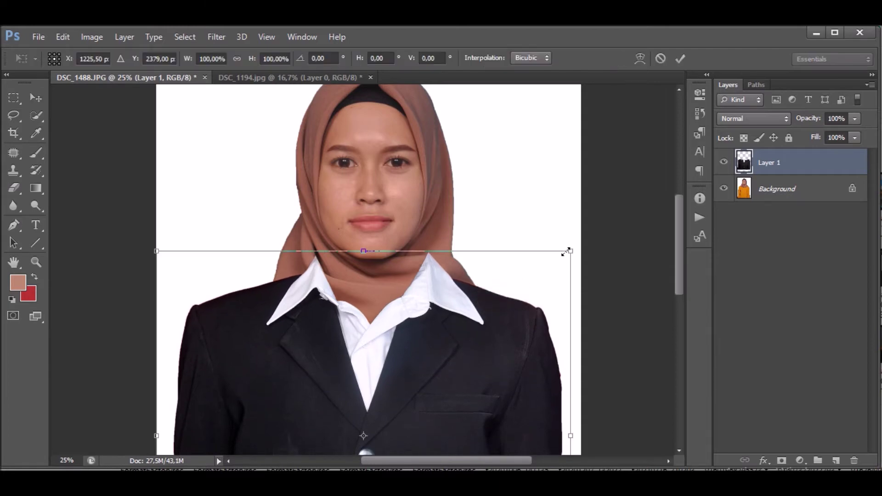
left_click_drag(570, 251, 552, 287)
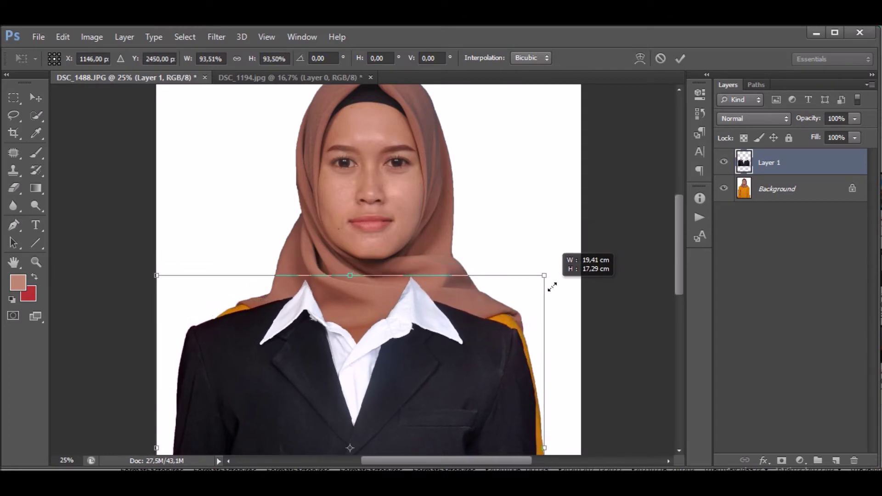
left_click_drag(493, 335, 506, 317)
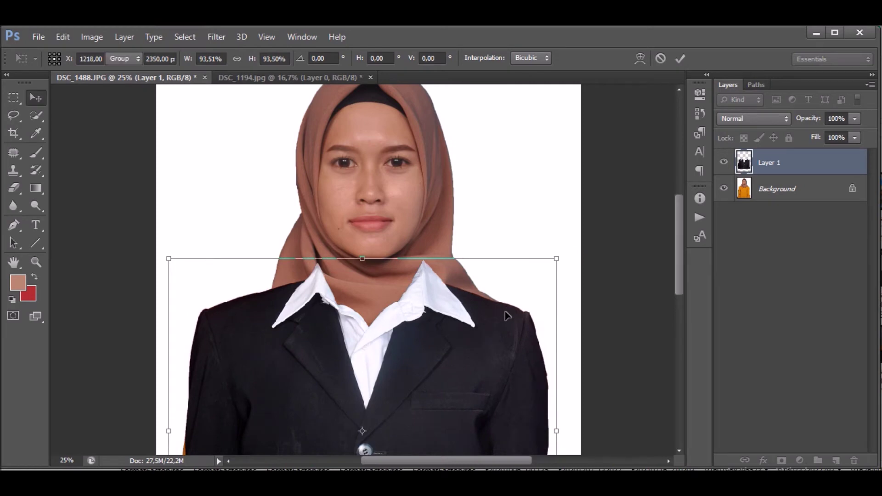
key("Return")
scroll(455, 306, "down", 2)
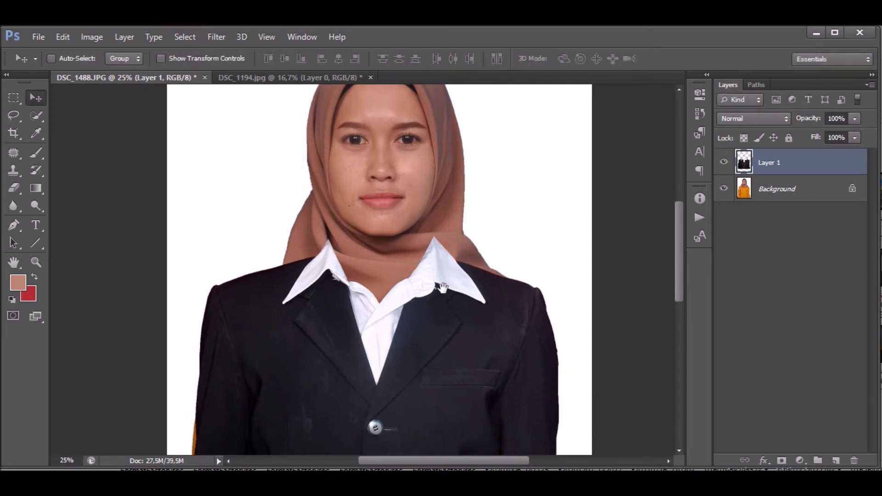
key("Right")
key("Right")
key("Right")
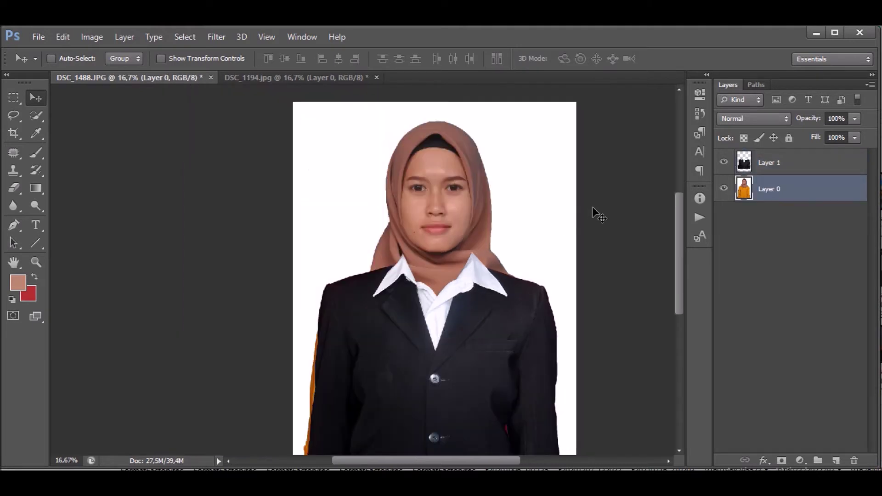
Enlarge Layer 1 to about 108% from its bottom corners and nudge it down over the torso.
key("ctrl+minus")
key("ctrl+t")
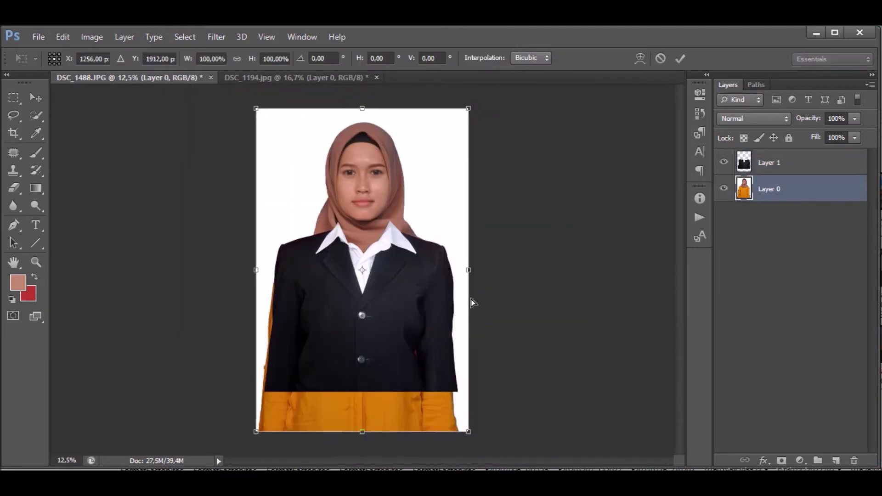
key("Return")
left_click(765, 170)
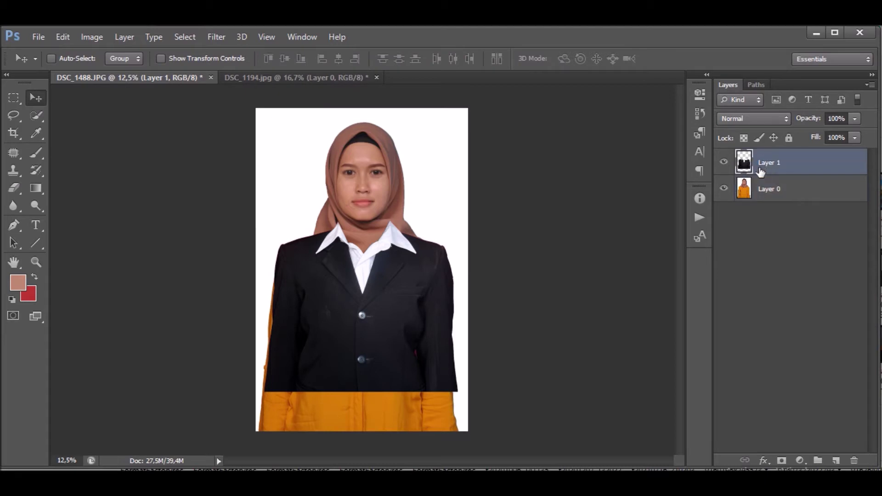
key("ctrl+t")
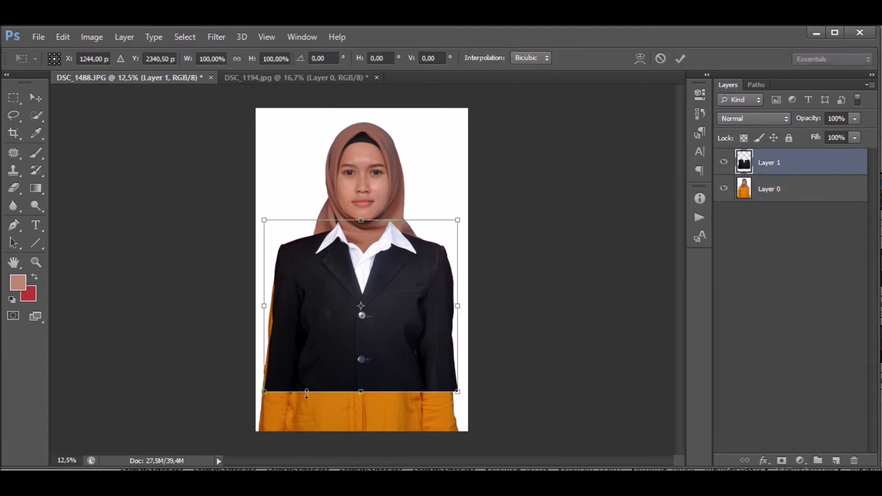
left_click_drag(259, 397, 256, 400)
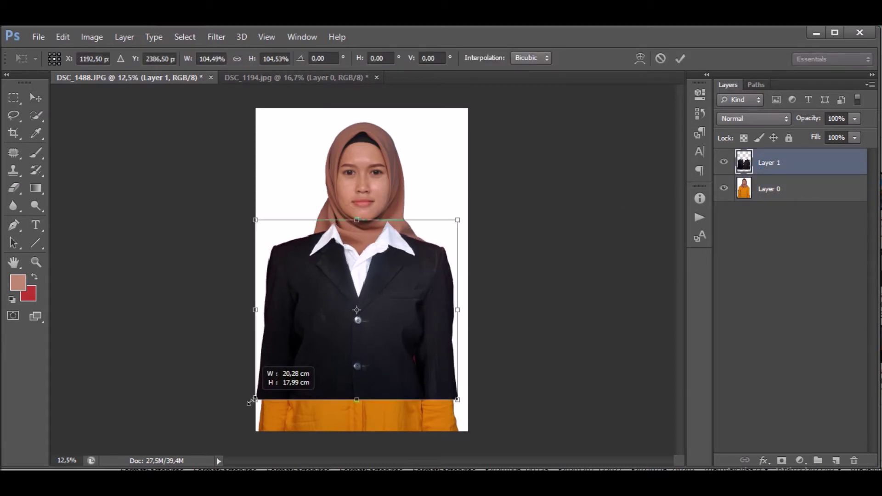
left_click_drag(459, 400, 465, 406)
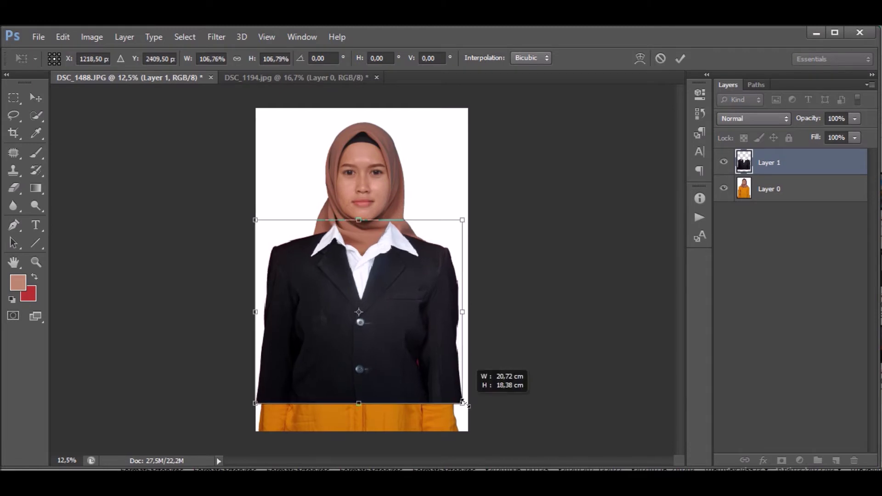
left_click_drag(430, 375, 430, 374)
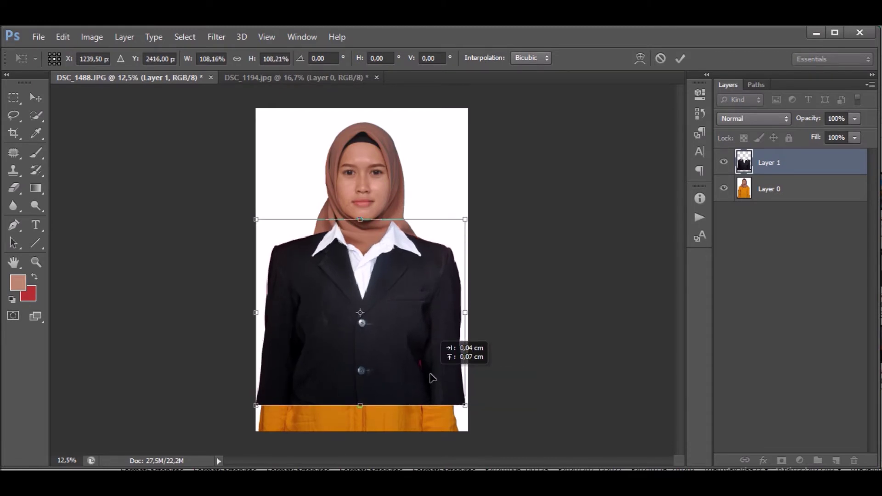
key("Return")
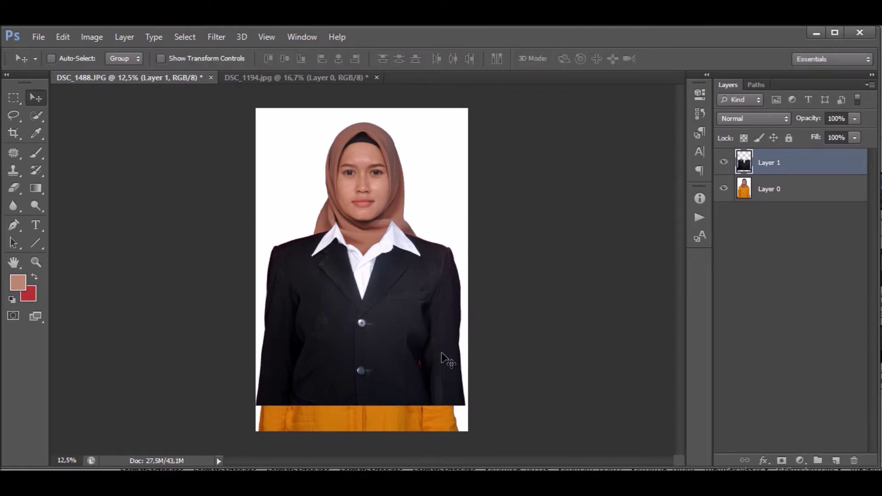
key("shift+Down")
key("shift+Down")
key("shift+Down")
key("shift+Down")
key("shift+Down")
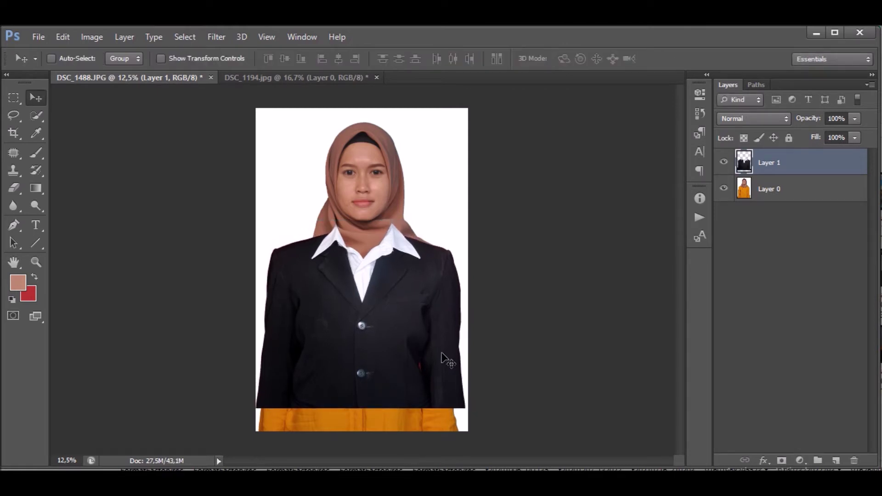
Lower the suit about 0.47 cm and zoom in closely on the collar and neck.
key("shift+Up")
key("shift+Up")
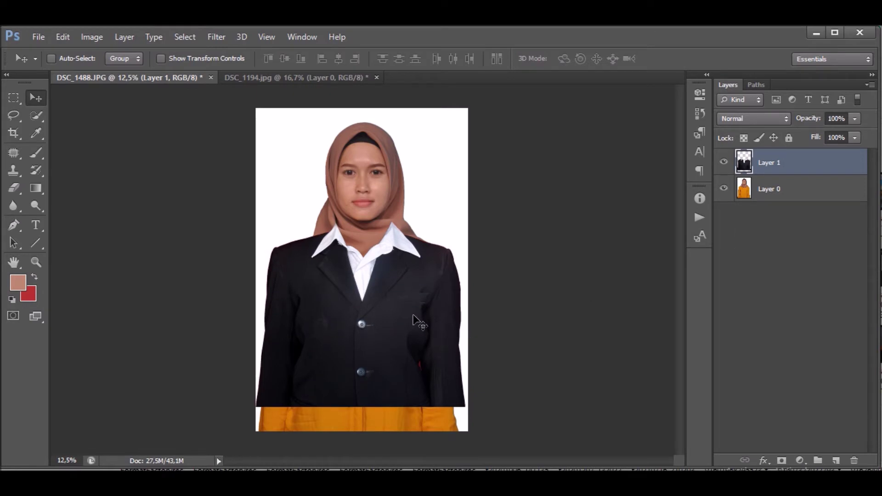
left_click_drag(412, 315, 413, 320)
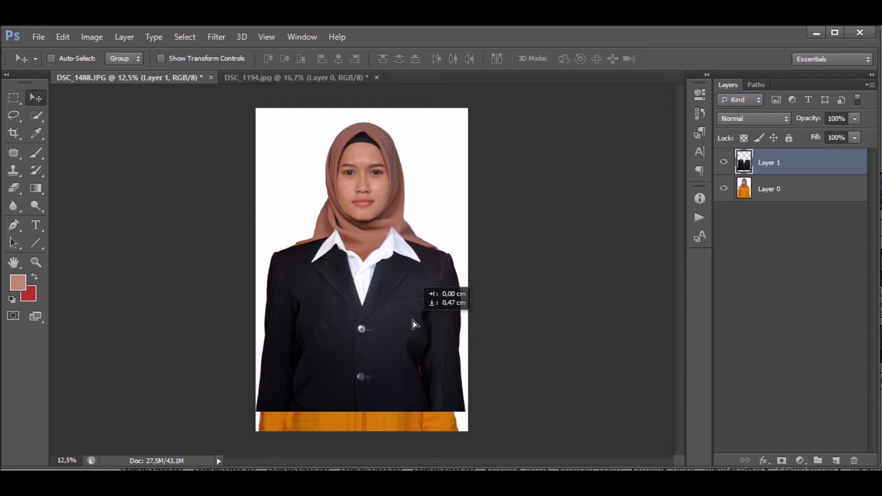
key("ctrl+plus")
key("ctrl+plus")
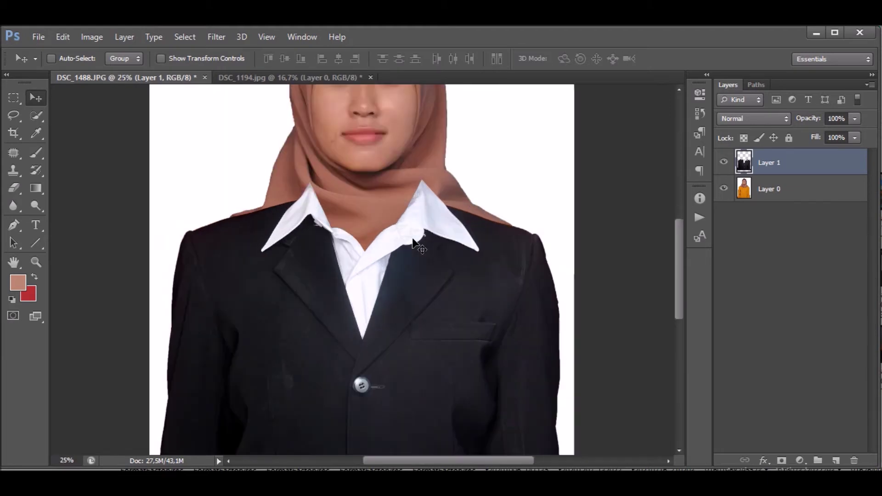
key("ctrl+plus")
key("ctrl+plus")
left_click_drag(441, 233, 493, 350)
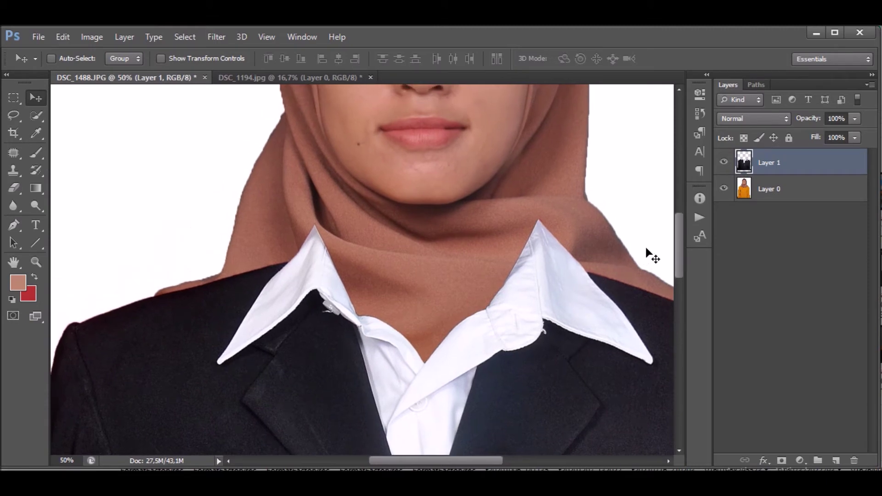
key("ctrl+t")
Warp the left and right white collar points up under the hijab, then fit the portrait on screen.
right_click(535, 275)
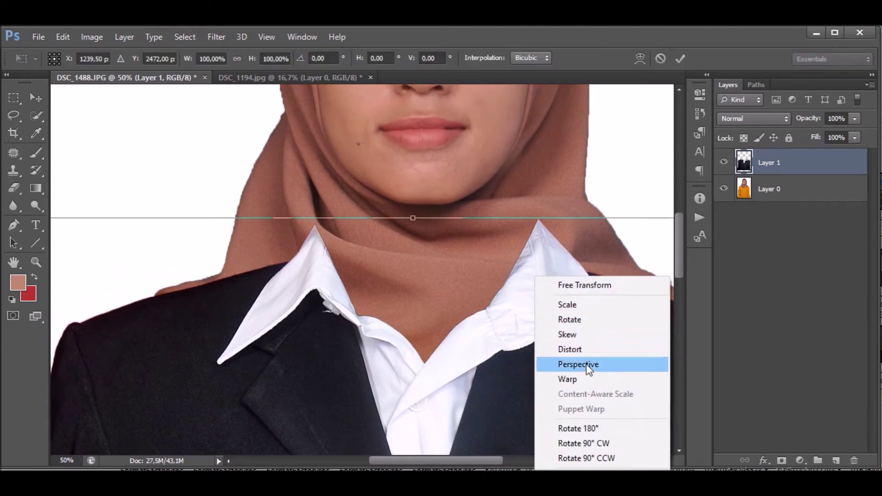
left_click(585, 382)
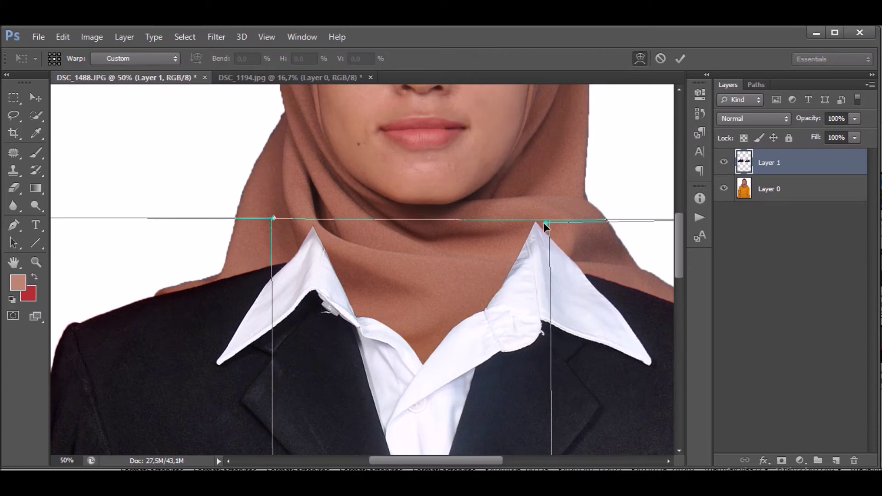
left_click_drag(553, 219, 530, 228)
left_click_drag(274, 217, 293, 205)
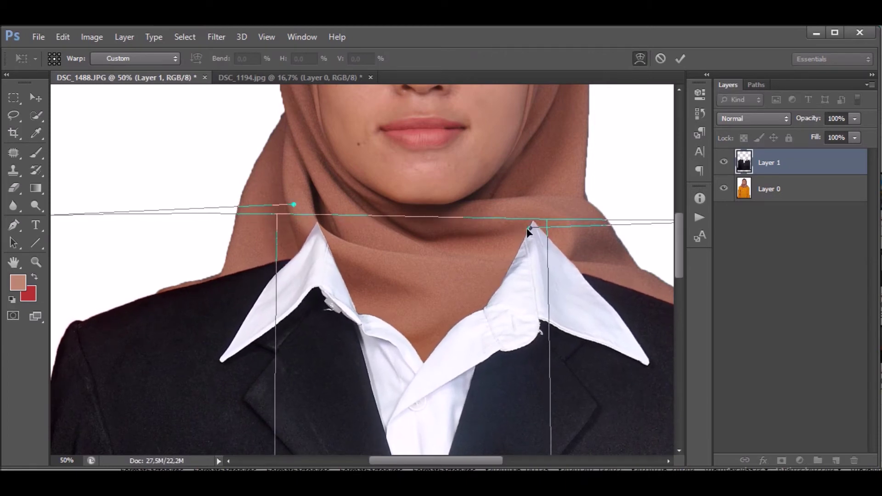
left_click_drag(528, 229, 519, 232)
left_click_drag(294, 204, 302, 202)
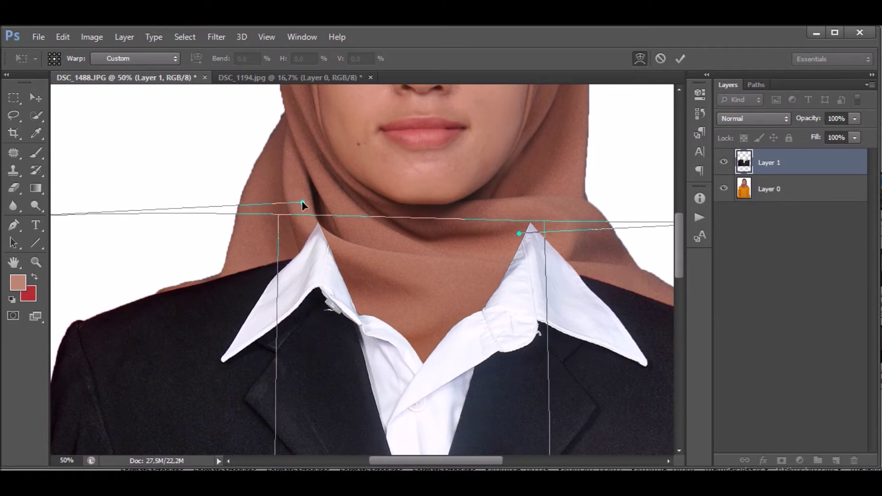
left_click(302, 202, "ctrl")
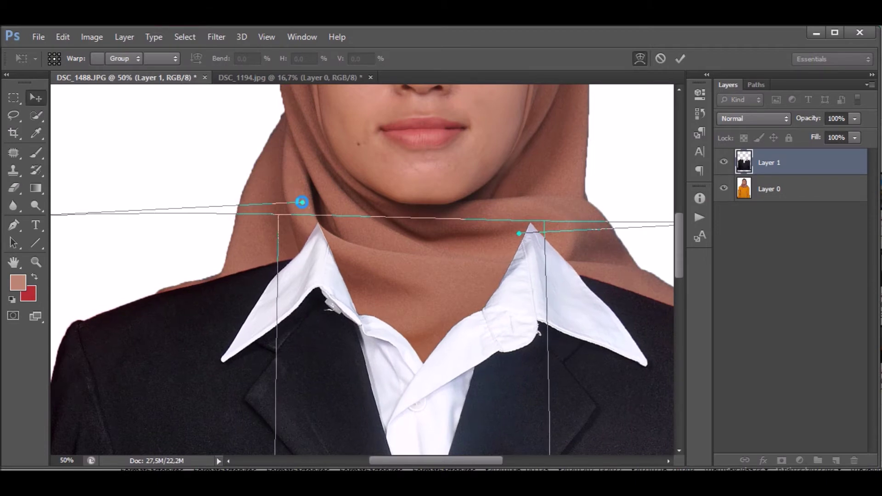
key("Return")
key("ctrl+0")
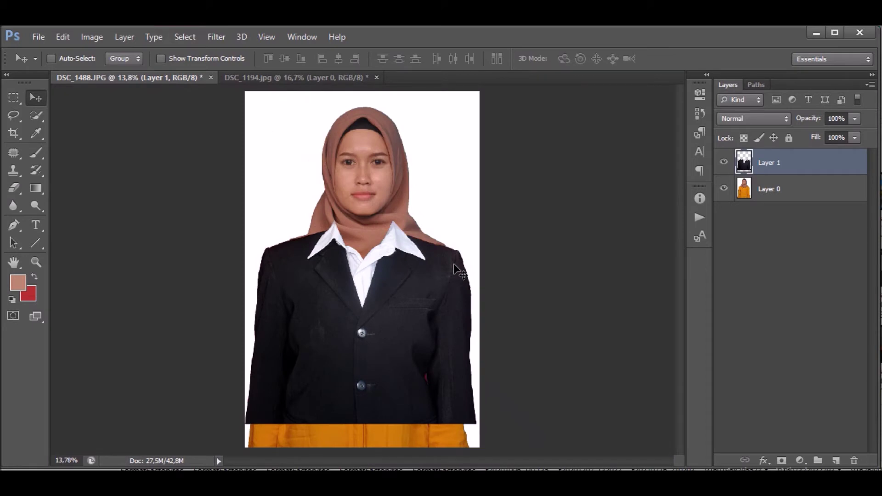
Nudge the suit and toggle its visibility to compare against the original orange shirt.
key("shift+Up")
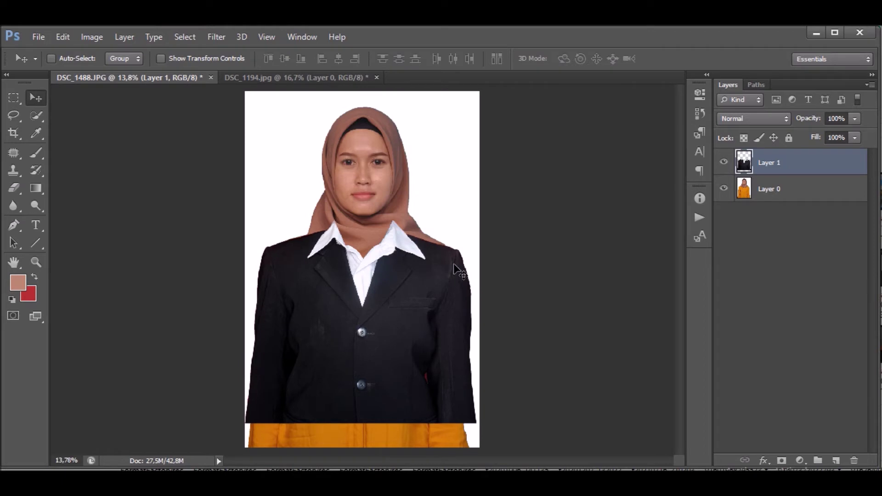
key("shift+Down")
key("shift+Down")
key("shift+Down")
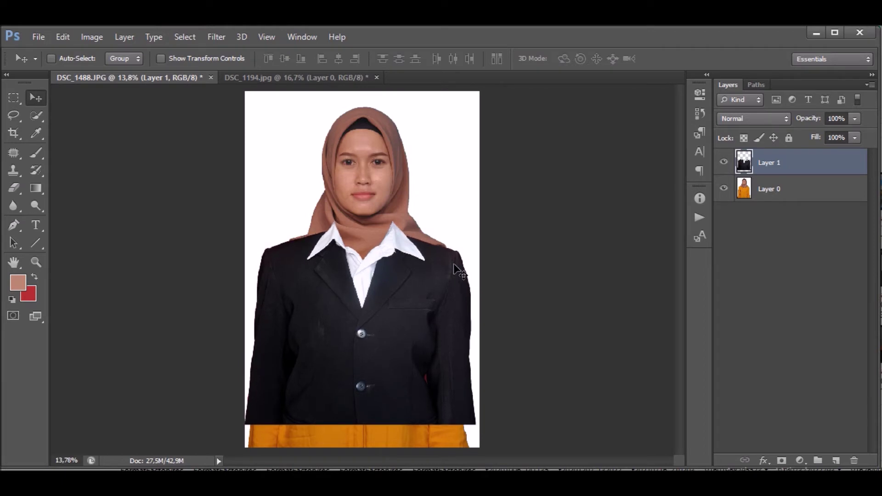
left_click(724, 162)
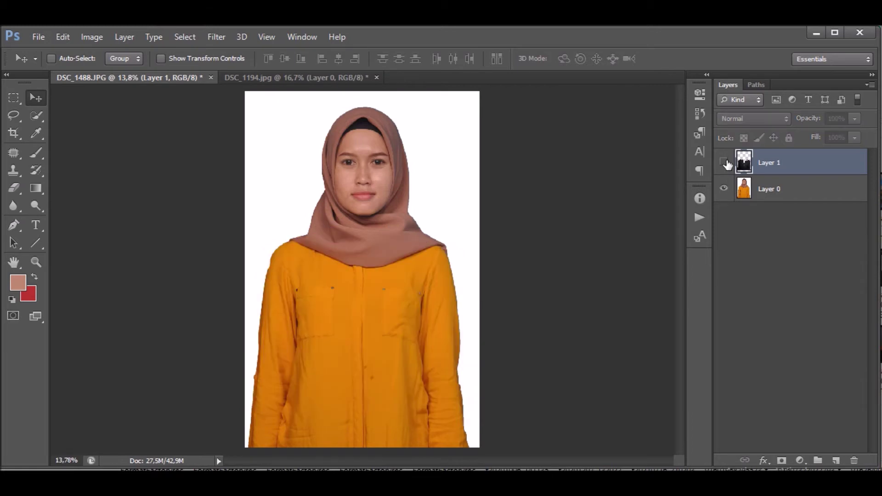
left_click(724, 162)
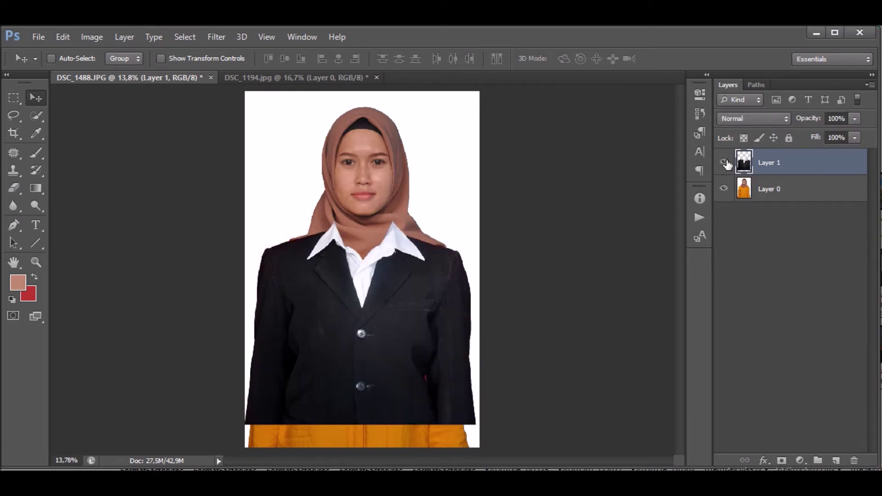
Zoom in on the collar and make the portrait layer, Layer 0, active.
scroll(364, 164, "up", 2)
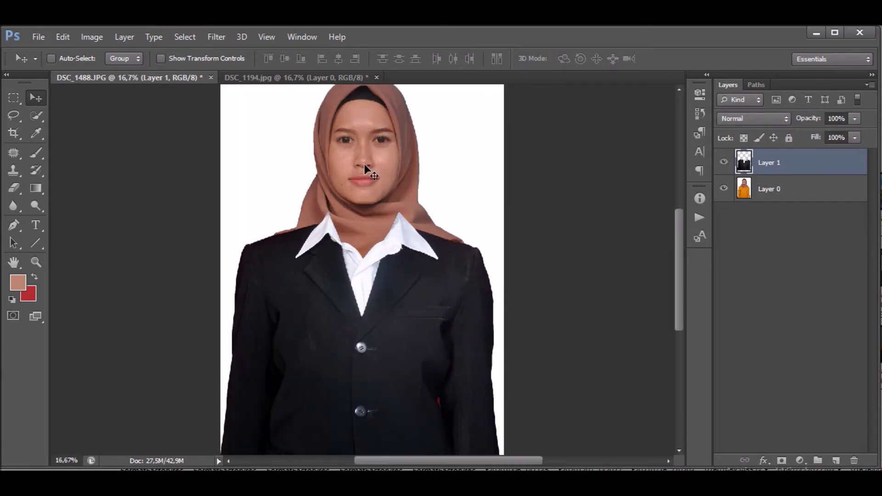
scroll(416, 169, "up", 1)
scroll(450, 174, "up", 1)
left_click_drag(449, 173, 451, 275)
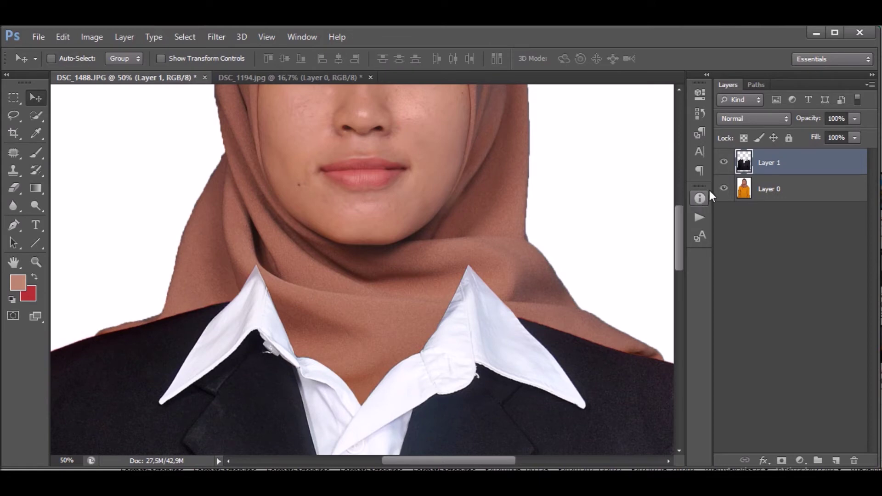
left_click(772, 191)
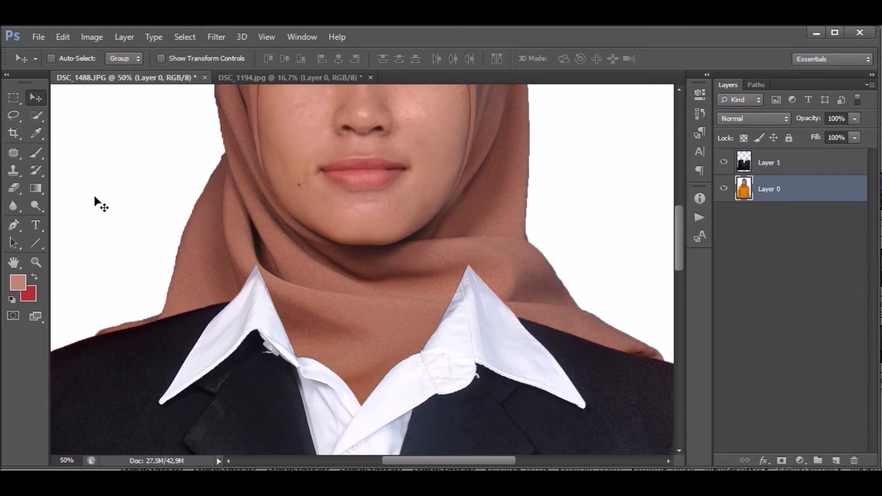
left_click(13, 226)
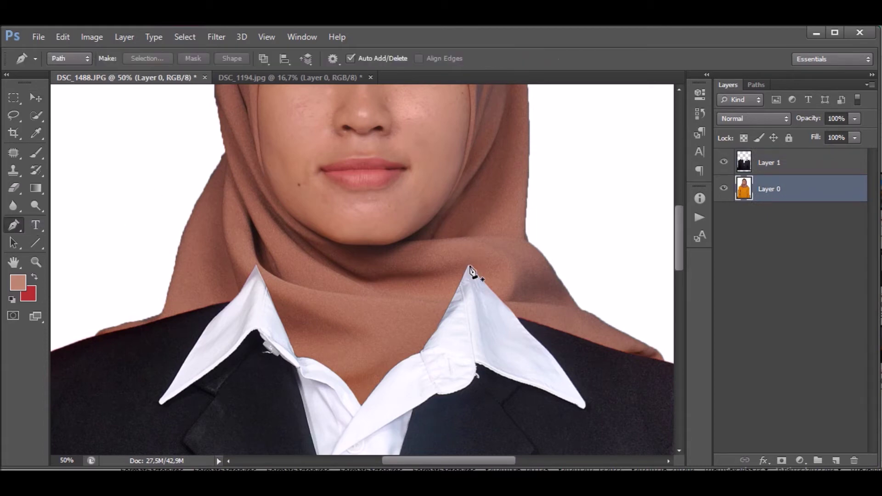
Trace a pen path from the right collar tip up along the hijab's right edge.
left_click_drag(466, 241, 459, 288)
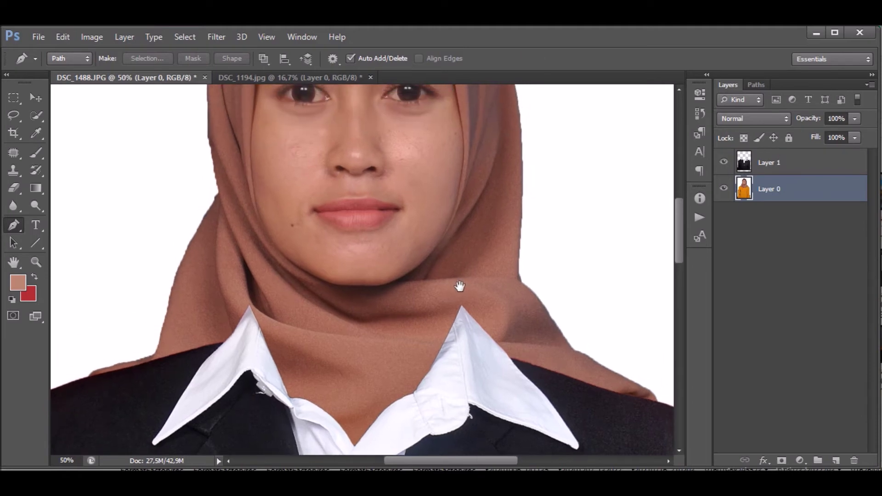
left_click(460, 305)
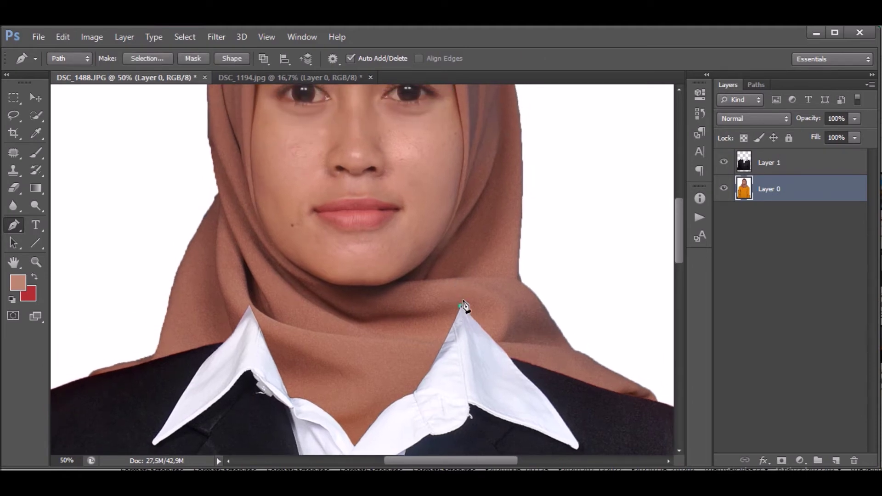
left_click_drag(498, 248, 504, 240)
key("ctrl+z")
mouse_move(508, 242)
left_mouse_down()
mouse_move(499, 292)
mouse_move(485, 280)
mouse_move(491, 261)
mouse_move(499, 301)
left_mouse_up()
left_click_drag(500, 217, 502, 293)
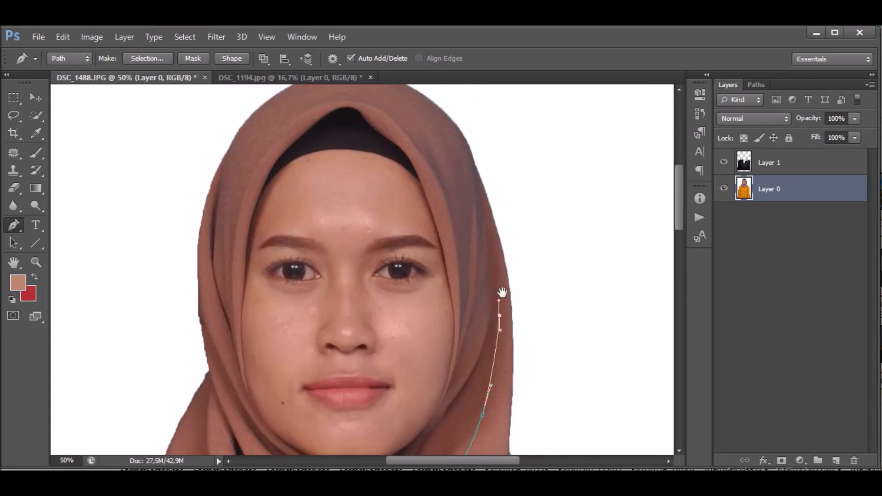
left_click_drag(488, 207, 482, 159)
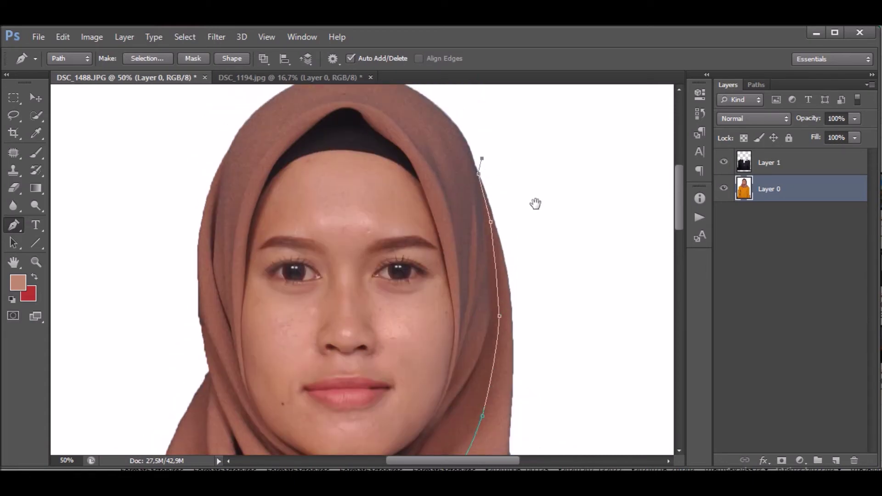
left_click_drag(536, 204, 491, 83)
mouse_move(524, 213)
left_mouse_down()
mouse_move(527, 292)
mouse_move(466, 250)
left_mouse_up()
Close the path along the shoulder and collar, then make it a selection with 0 feather.
left_click(511, 282)
left_click_drag(556, 383, 535, 399)
left_click(475, 397)
left_click(412, 375)
left_click_drag(370, 337, 360, 326)
left_click(349, 300)
right_click(429, 251)
left_click(476, 268)
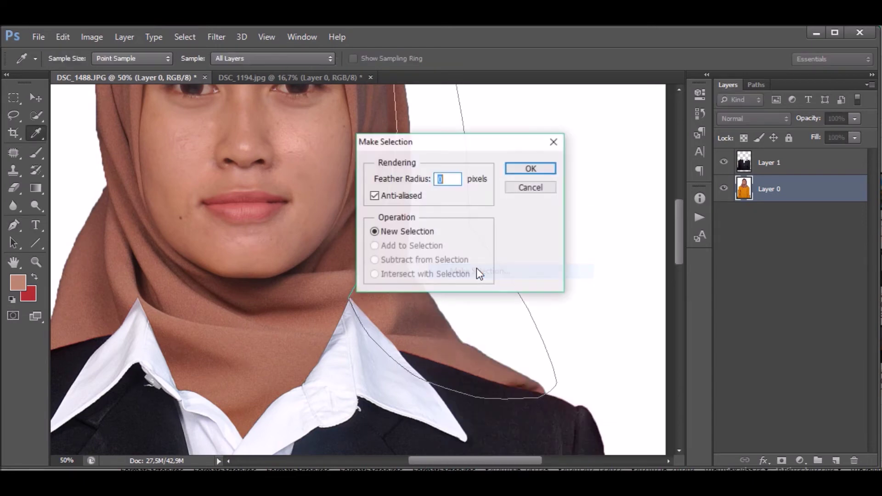
key("Return")
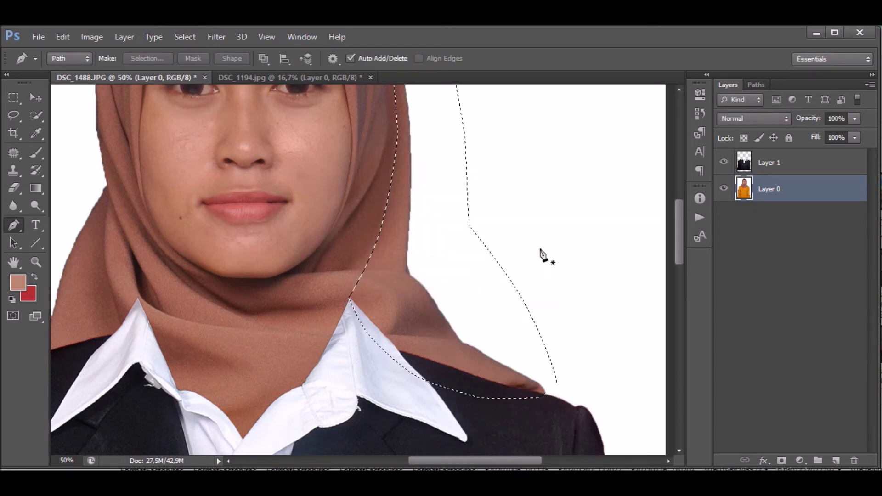
Clear the selected white area right of the hijab from Layer 0 and deselect.
left_click_drag(681, 233, 680, 218)
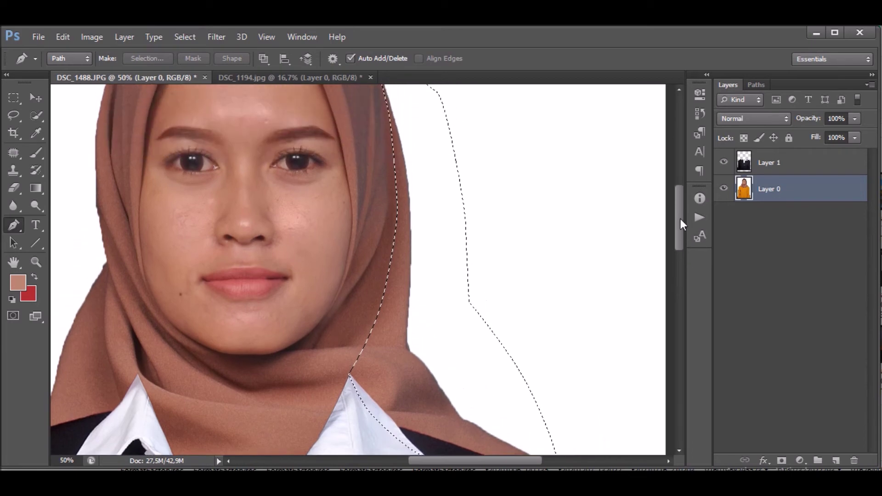
key("Delete")
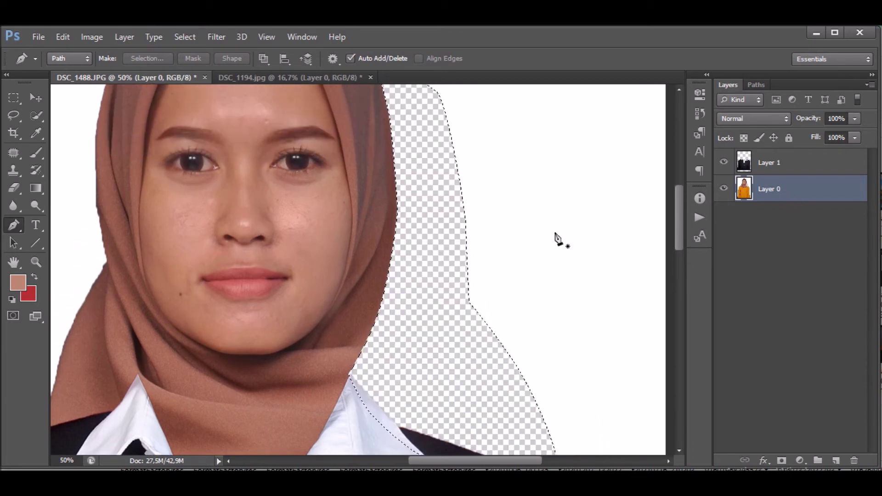
key("ctrl+d")
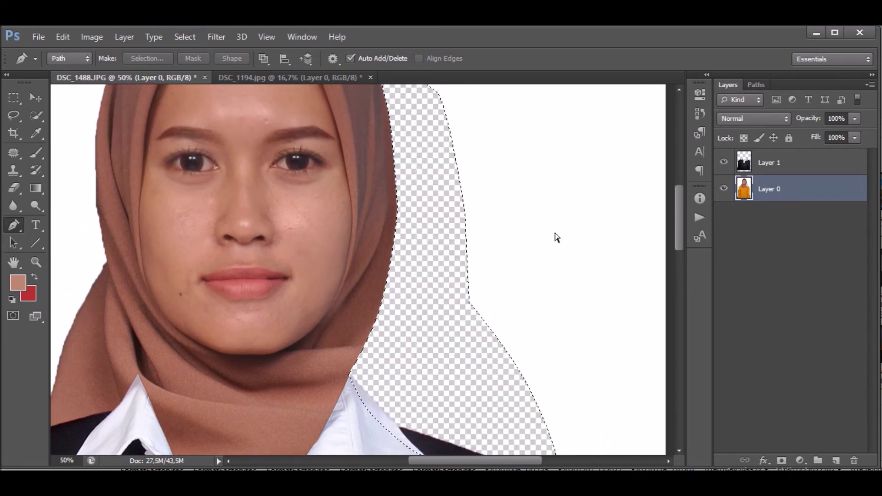
mouse_move(324, 253)
left_mouse_down()
mouse_move(489, 205)
mouse_move(595, 190)
left_mouse_up()
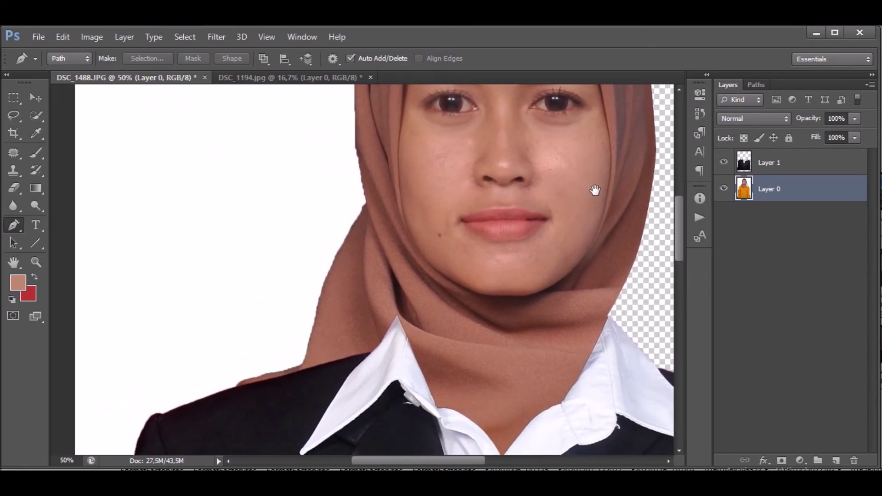
Start a pen path at the left collar tip and trace up the hijab's left edge.
left_click(395, 315)
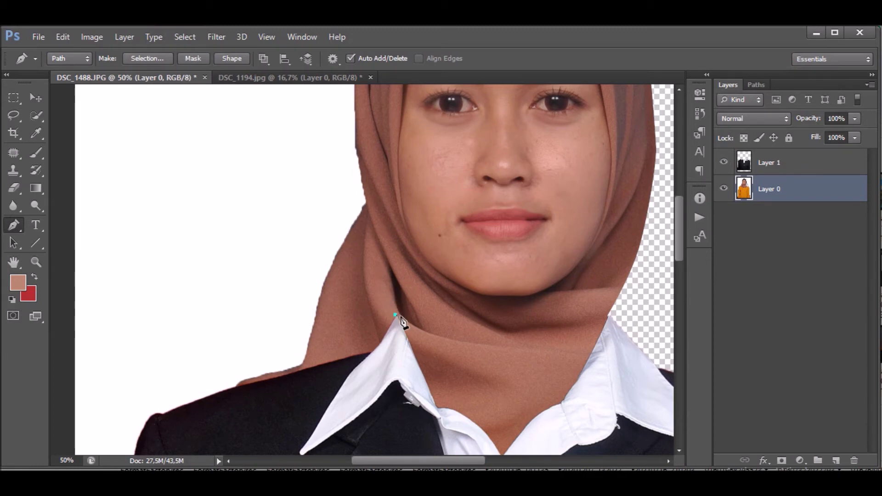
key("ctrl+z")
left_click(397, 314)
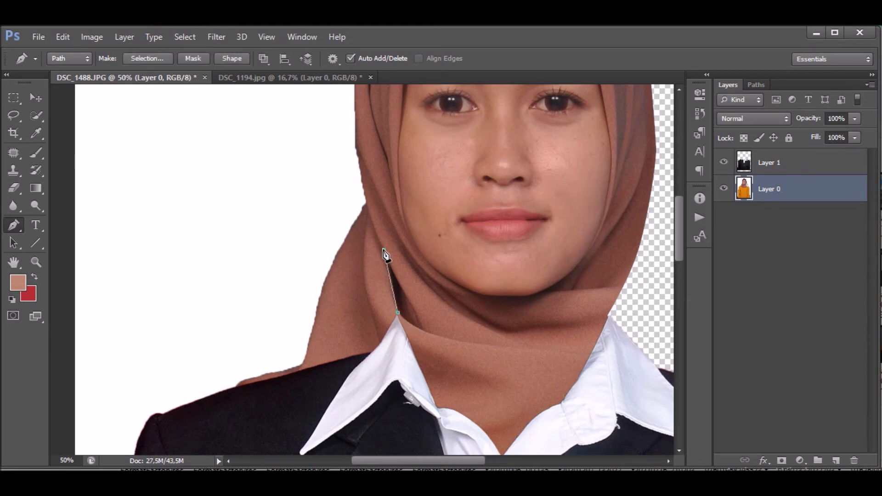
left_click_drag(360, 187, 384, 338)
left_click(403, 400, "alt")
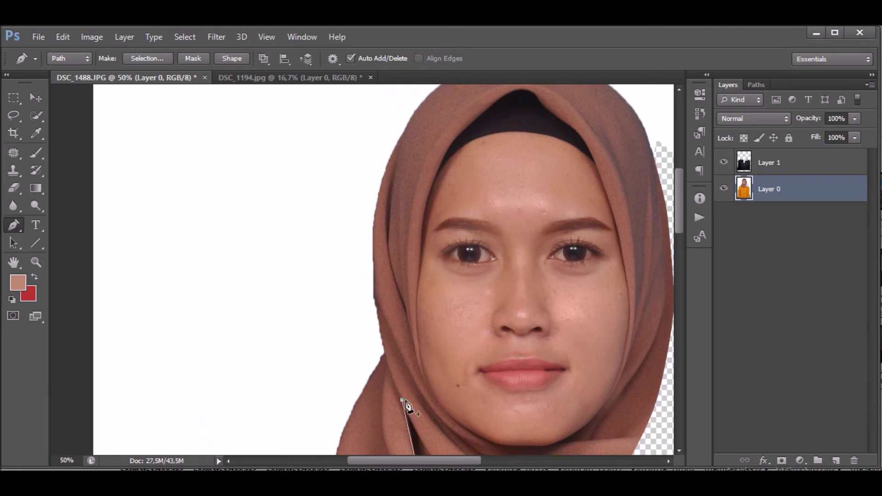
left_click(382, 340)
left_click(372, 292)
scroll(349, 294, "down", 1)
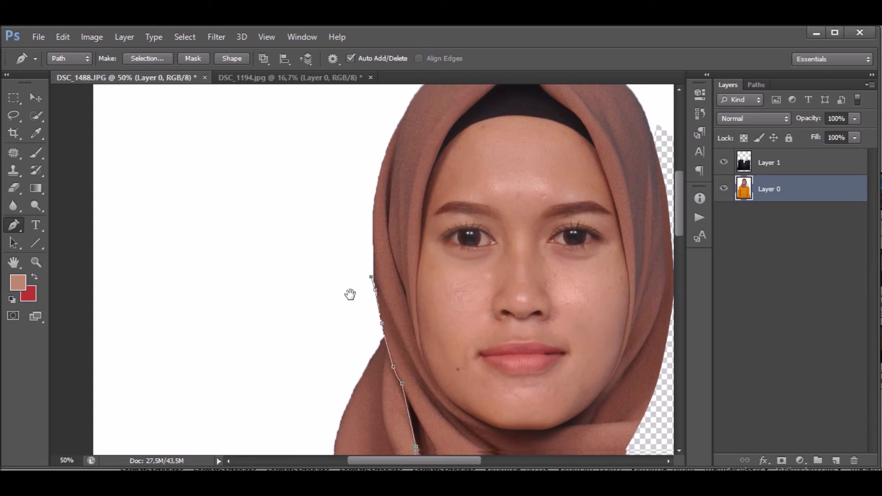
left_click(331, 259)
Curve the path out around the background, down past the shoulder and back along the collar.
scroll(298, 257, "down", 4)
left_click_drag(278, 296, 267, 314)
left_click(231, 359)
left_click(225, 407)
left_click(257, 427)
left_click(344, 407)
left_click_drag(390, 369, 398, 365)
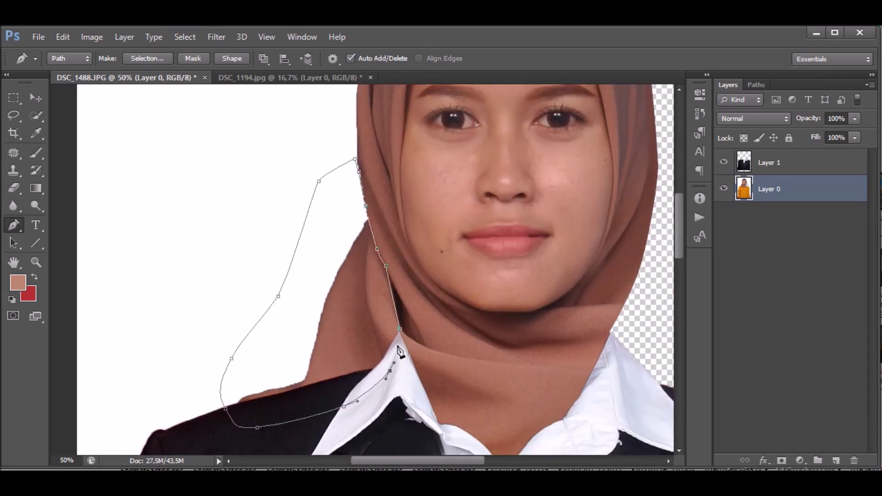
Turn the path into a selection, delete the background on Layer 0, deselect, and reactivate Layer 1.
right_click(399, 345)
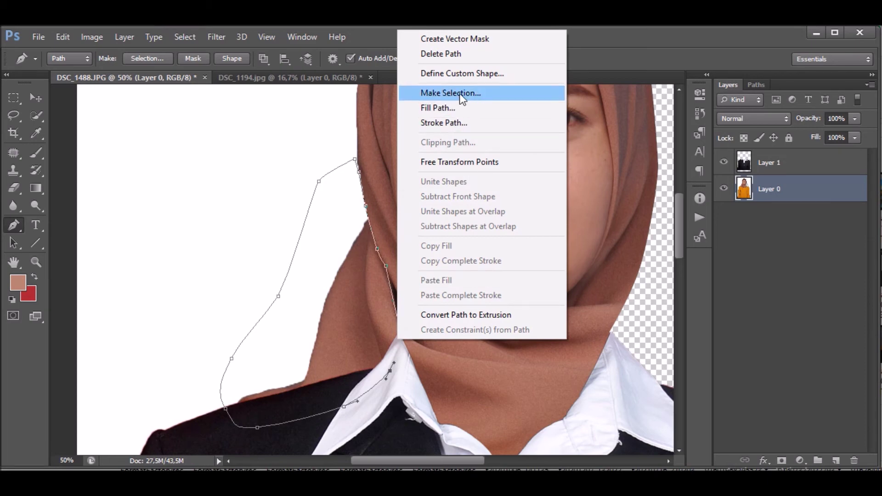
left_click(460, 93)
key("Return")
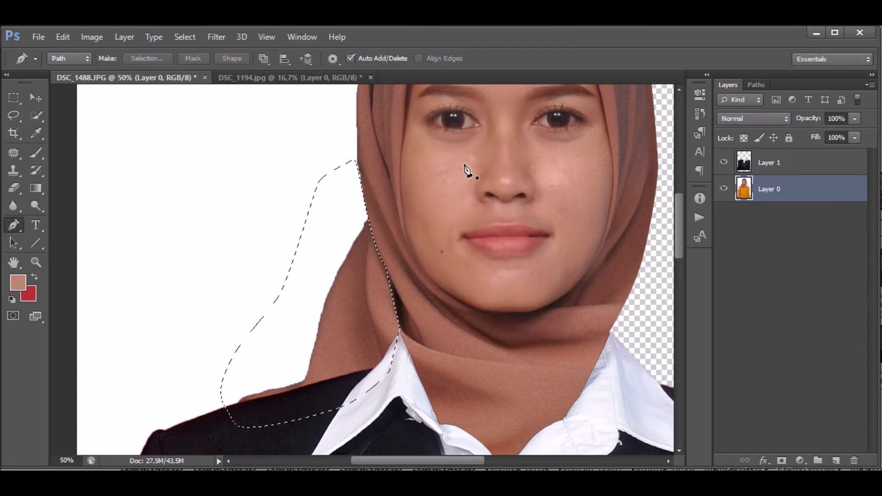
key("Delete")
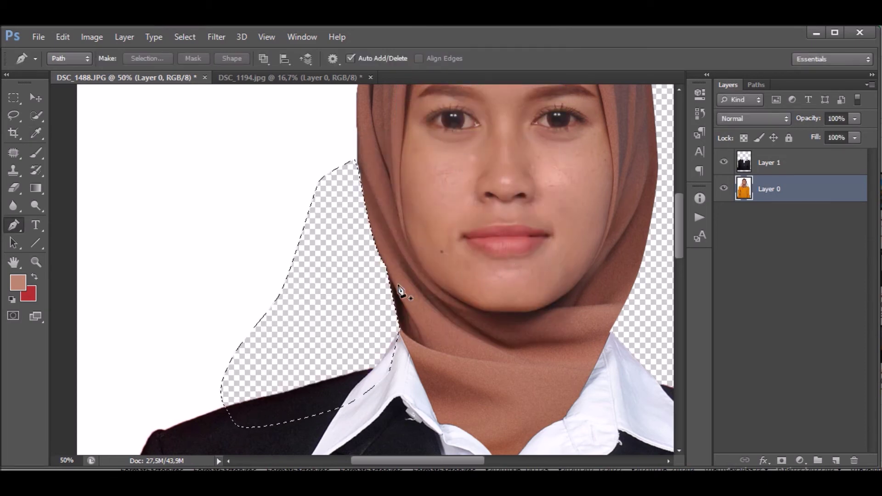
key("ctrl+d")
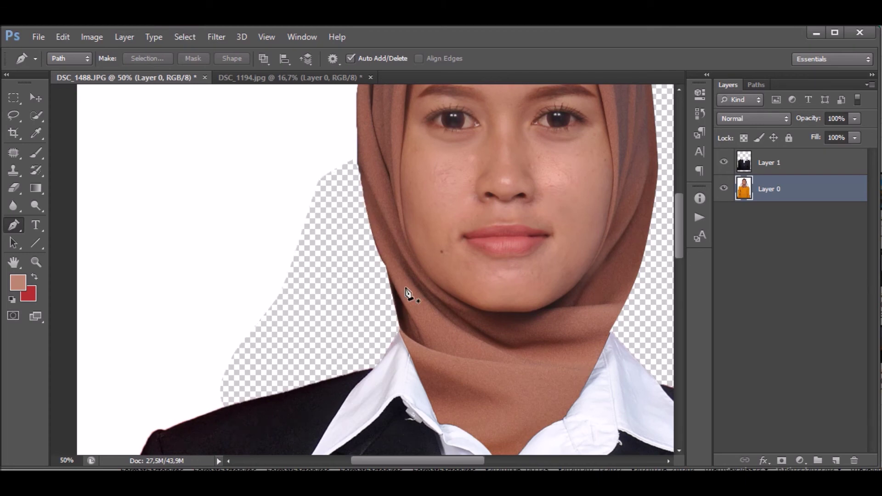
scroll(407, 293, "up", 1)
scroll(407, 303, "down", 2)
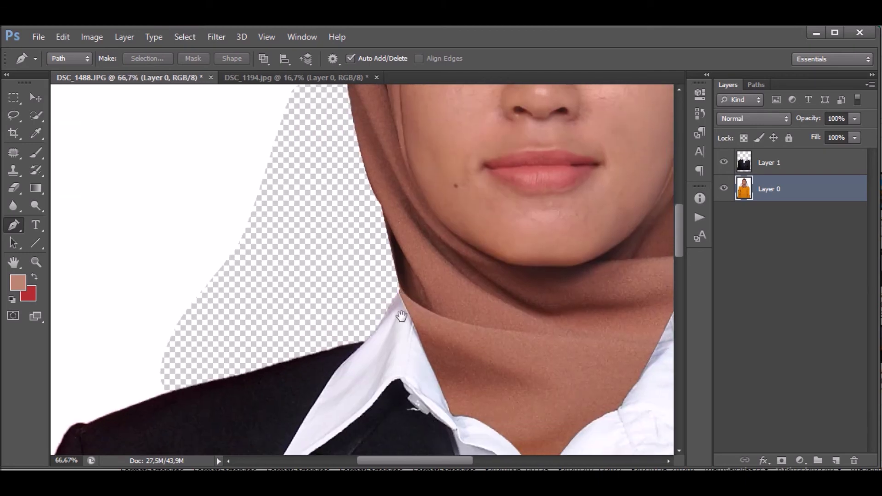
left_click(791, 164)
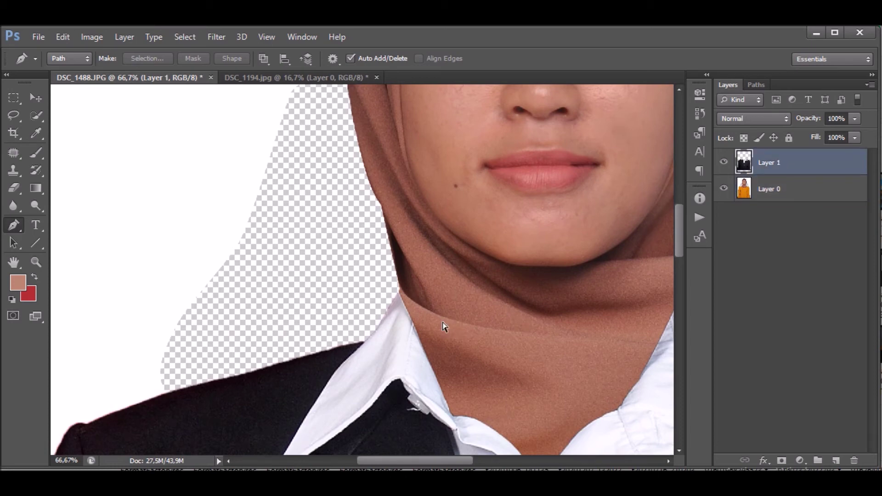
Warp the suit layer so the white collar lifts up snugly against the hijab's lower edge.
key("ctrl+t")
right_click(400, 346)
left_click(472, 221)
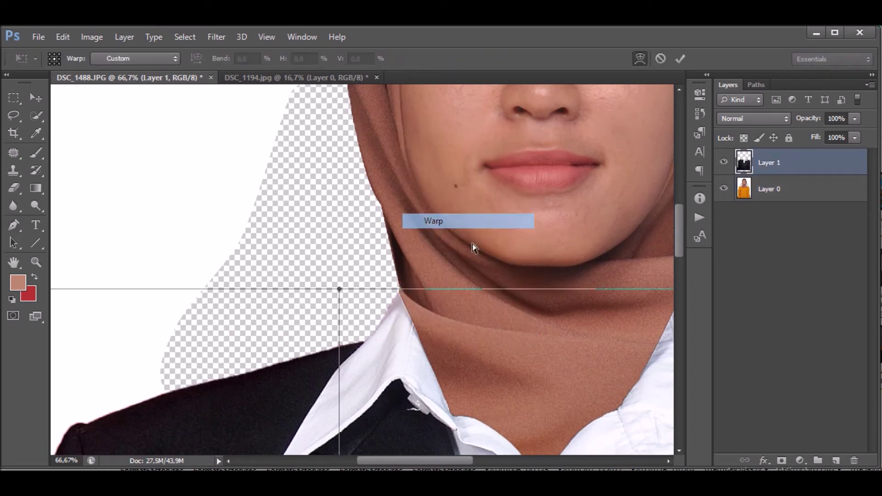
left_click_drag(340, 290, 345, 278)
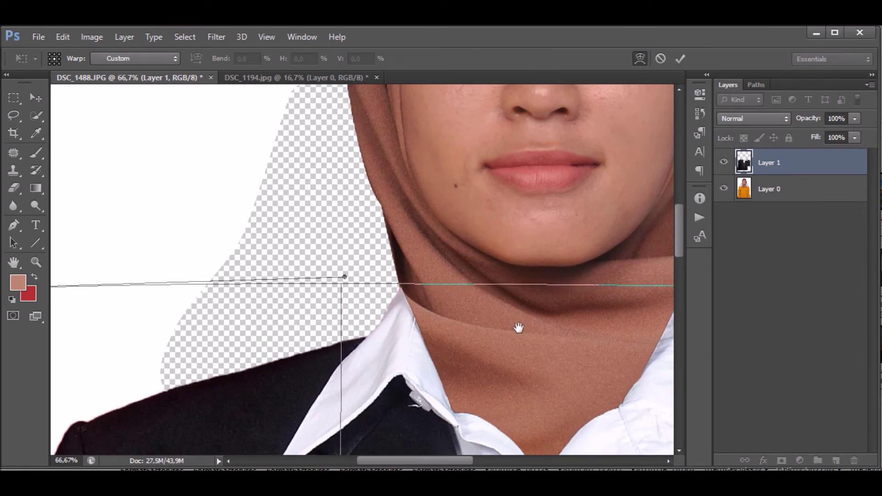
left_click_drag(518, 329, 414, 325)
left_click_drag(605, 290, 597, 294)
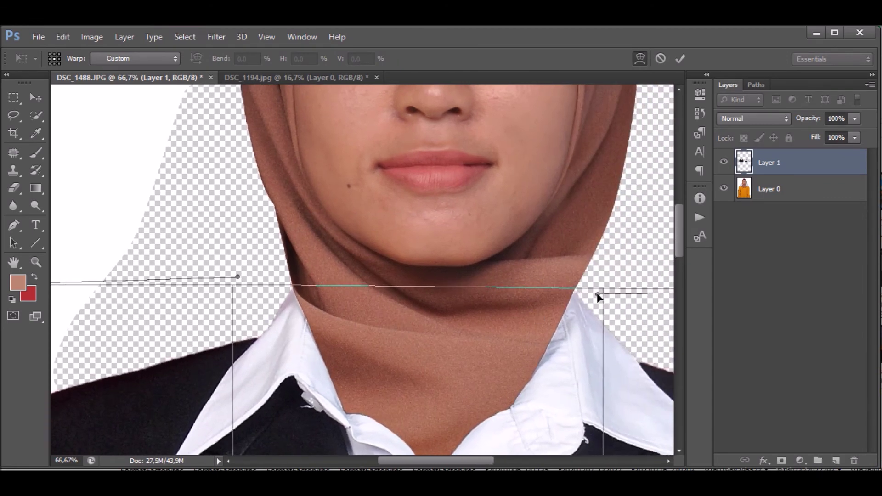
left_click_drag(239, 278, 244, 276)
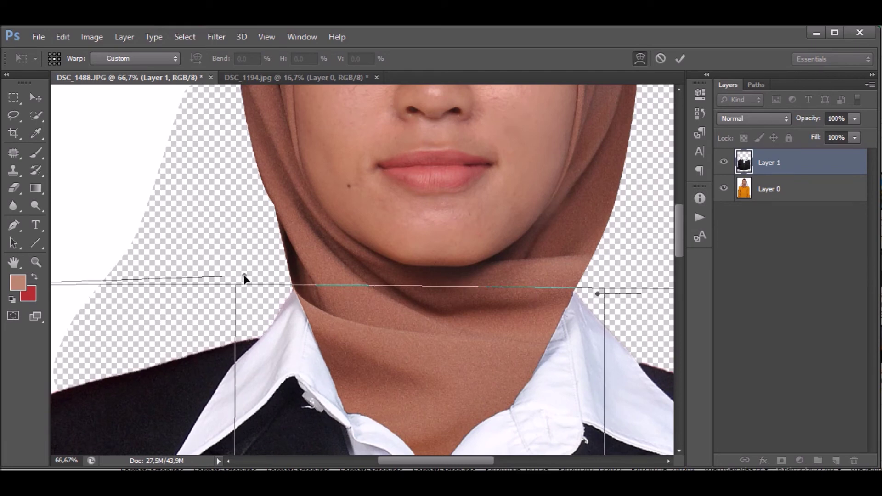
key("p")
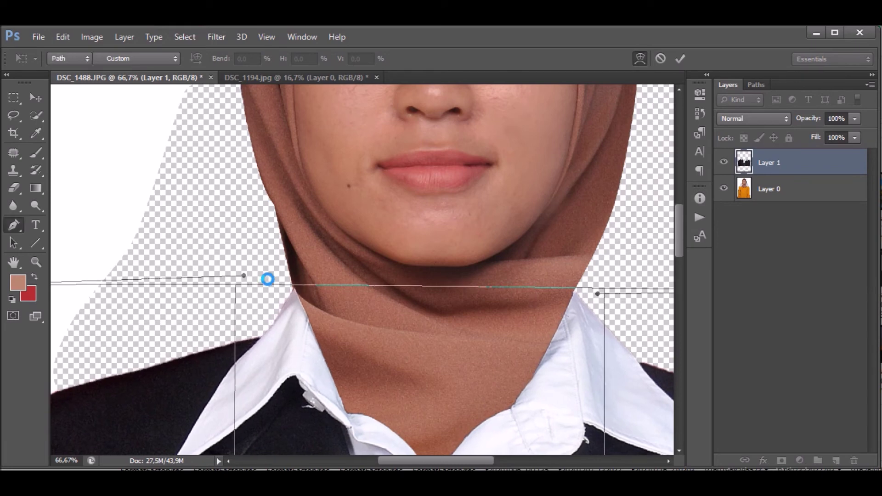
key("Return")
left_click(36, 97)
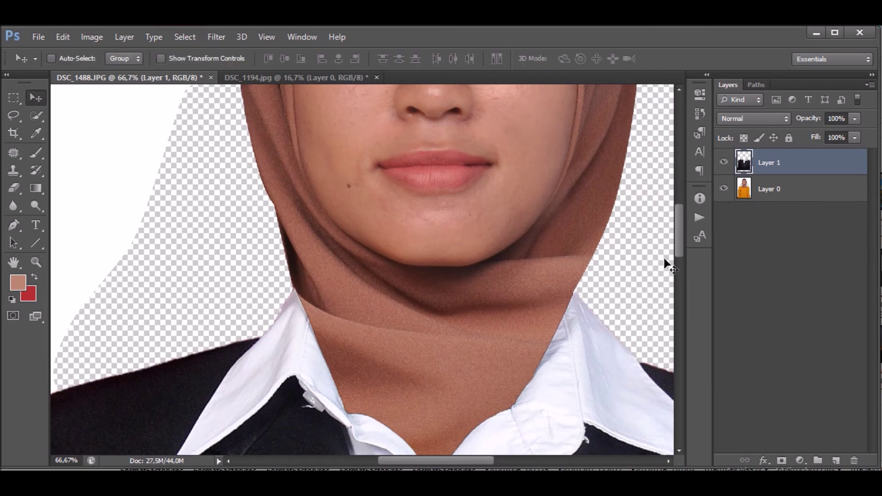
key("ctrl+minus")
key("ctrl+minus")
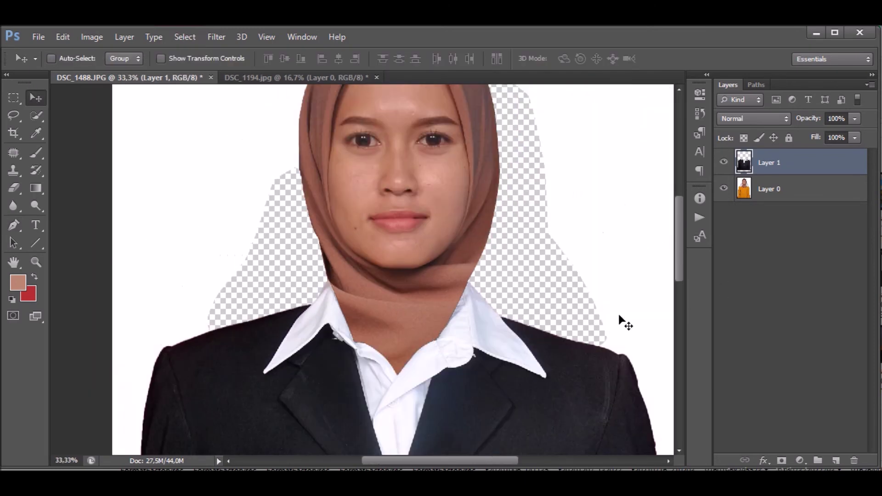
key("ctrl+minus")
key("ctrl+minus")
key("ctrl+minus")
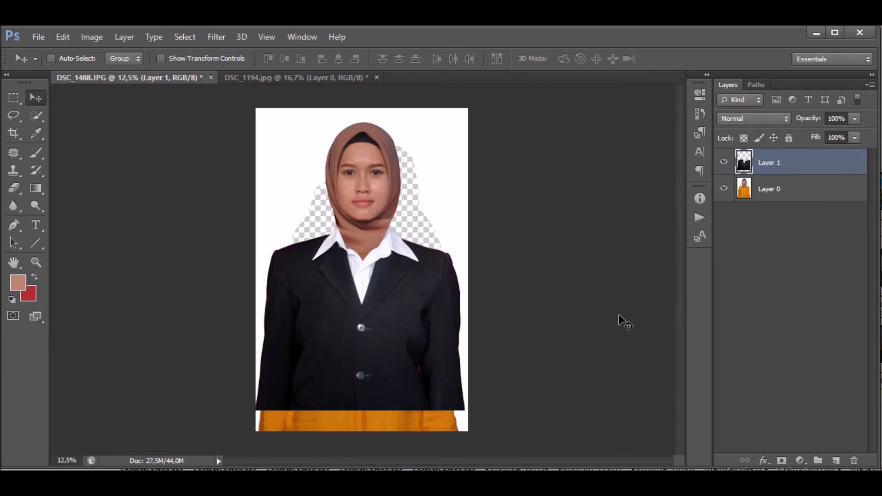
key("ctrl+plus")
key("ctrl+plus")
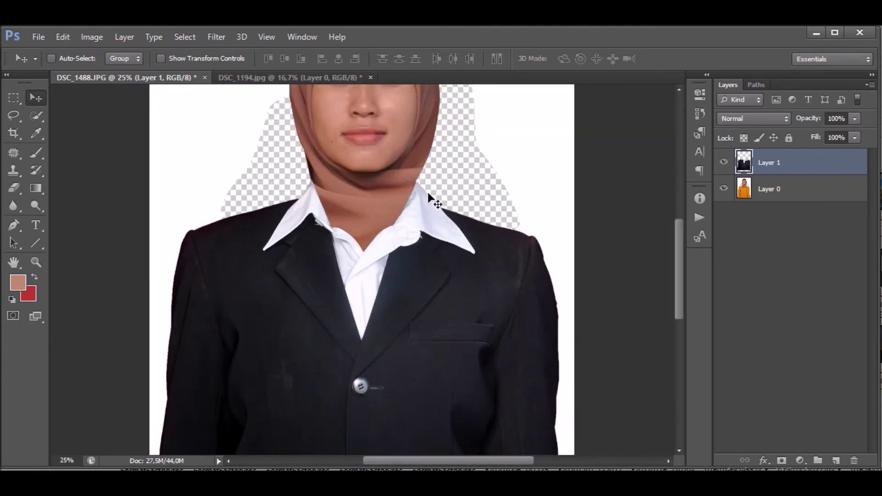
mouse_move(429, 196)
left_mouse_down()
mouse_move(480, 268)
mouse_move(513, 254)
left_mouse_up()
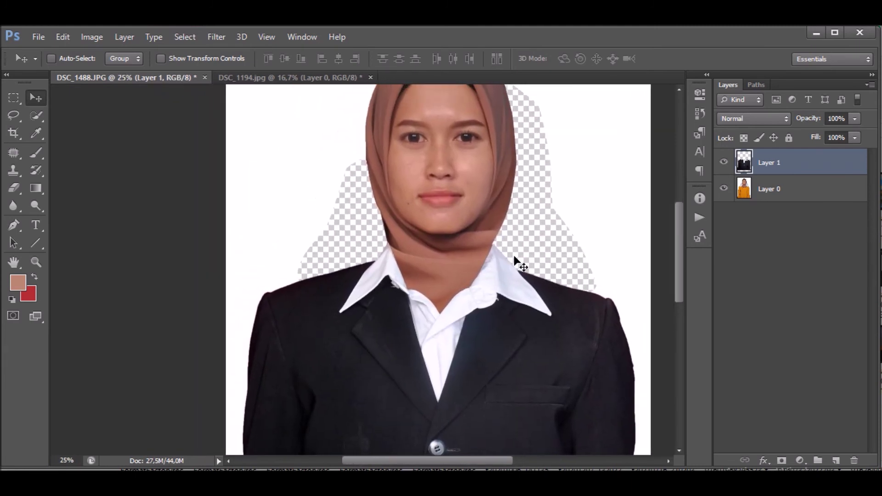
key("ctrl+minus")
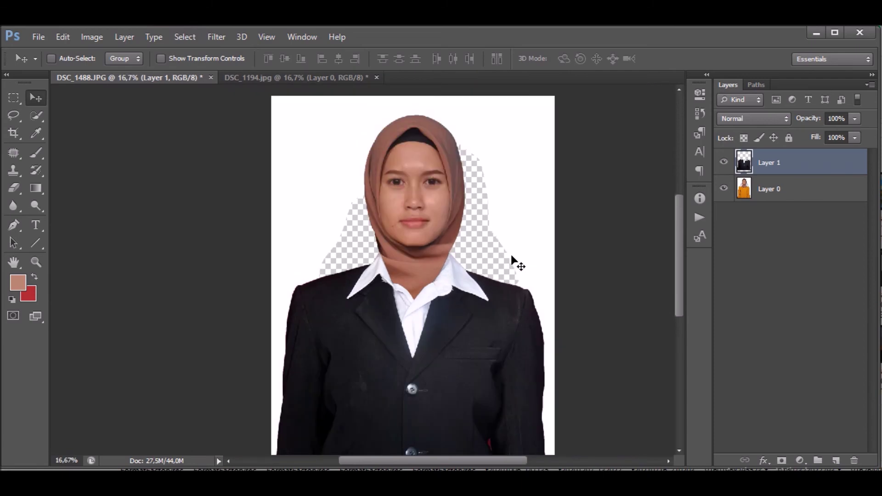
key("ctrl+minus")
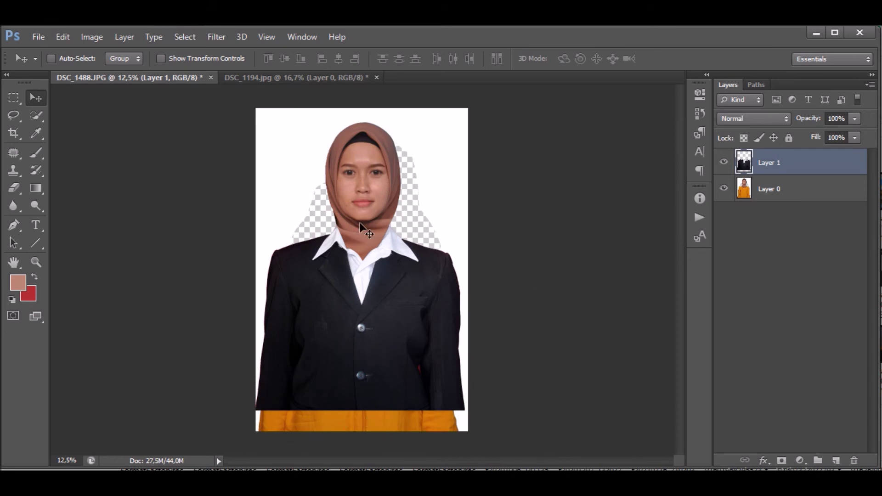
key("c")
left_click_drag(359, 432, 372, 411)
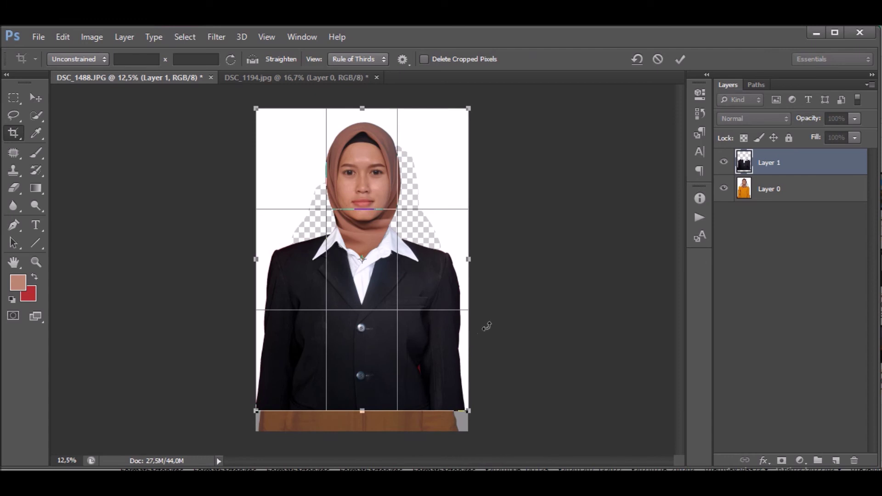
Apply the crop removing the bottom orange strip, then bring up the foreground colour picker.
key("Return")
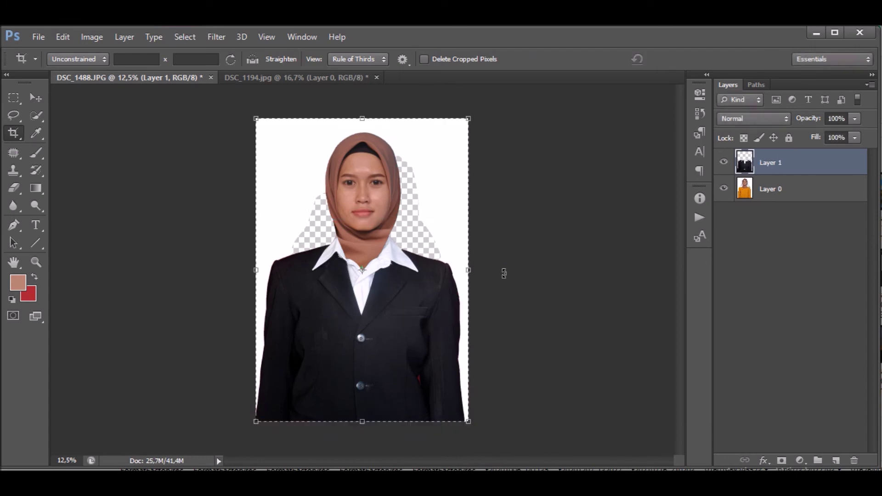
left_click(38, 100)
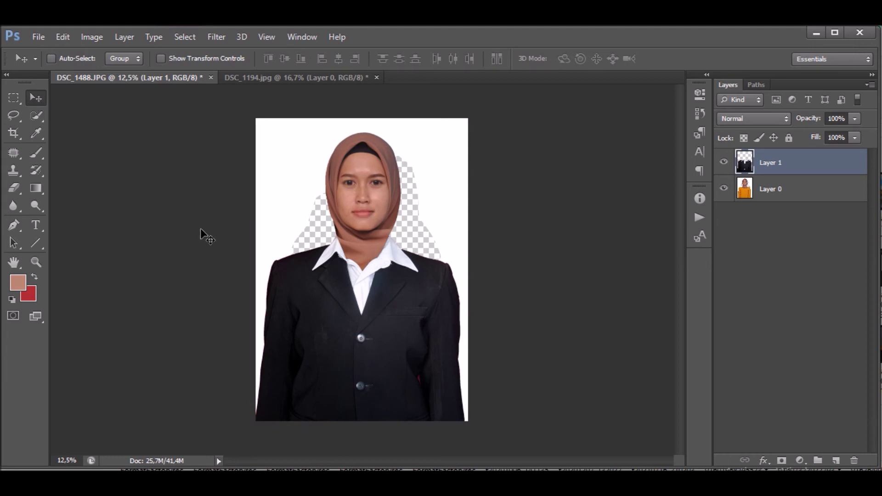
left_click(18, 281)
Add a white Solid Color fill layer and place Color Fill 1 beneath the portrait layers.
left_click_drag(552, 139, 547, 131)
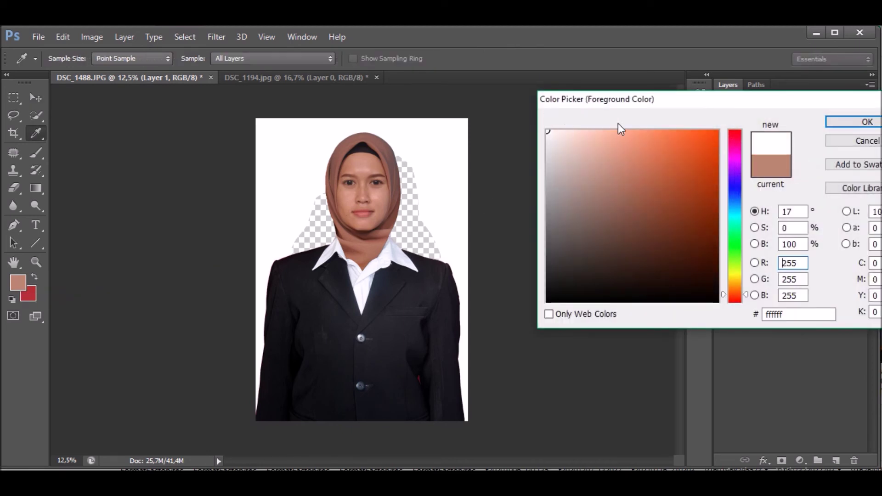
left_click(863, 123)
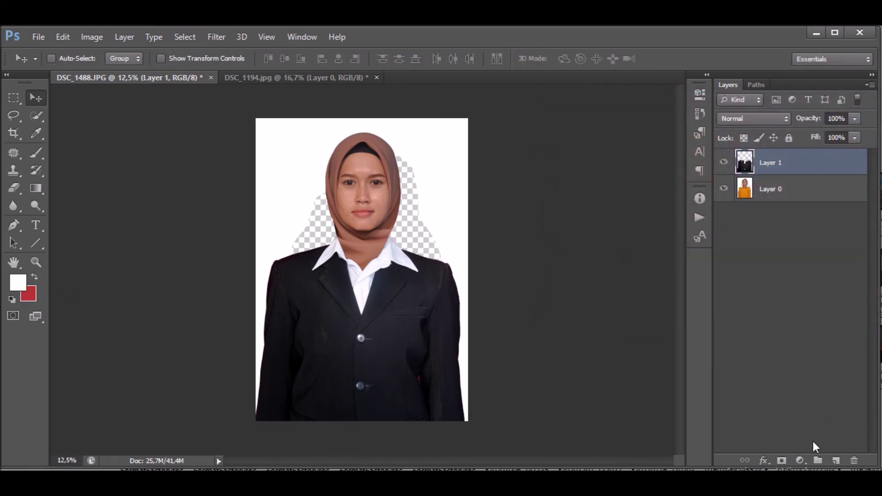
left_click(800, 460)
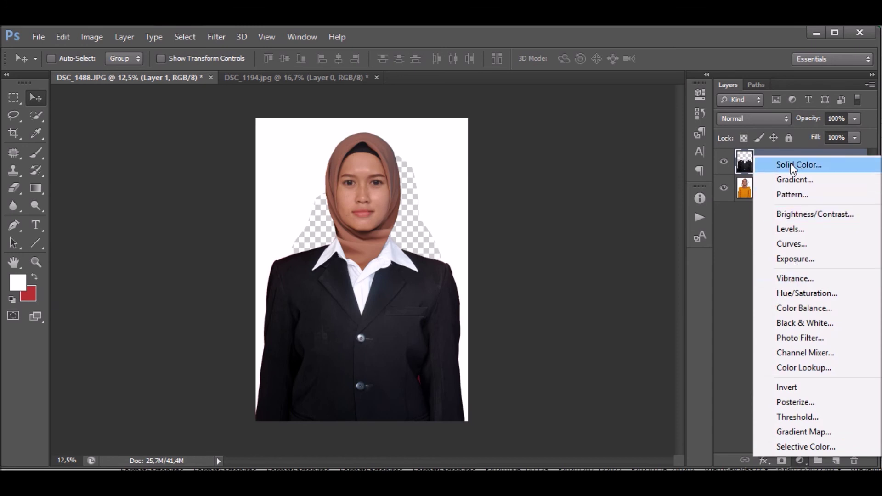
left_click(808, 165)
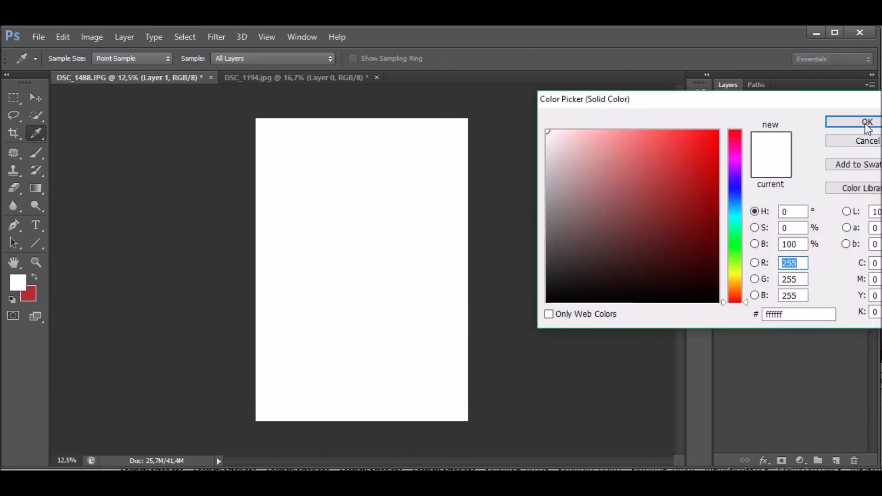
left_click(867, 123)
left_click_drag(832, 165, 831, 229)
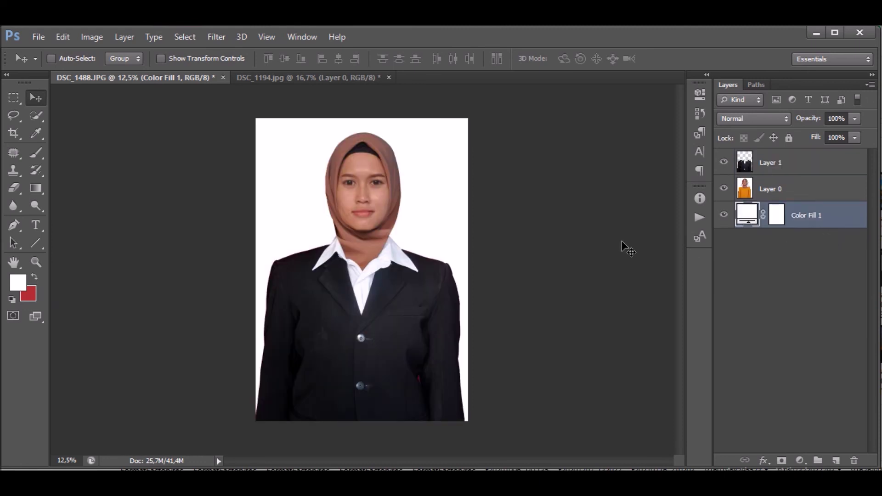
key("ctrl+plus")
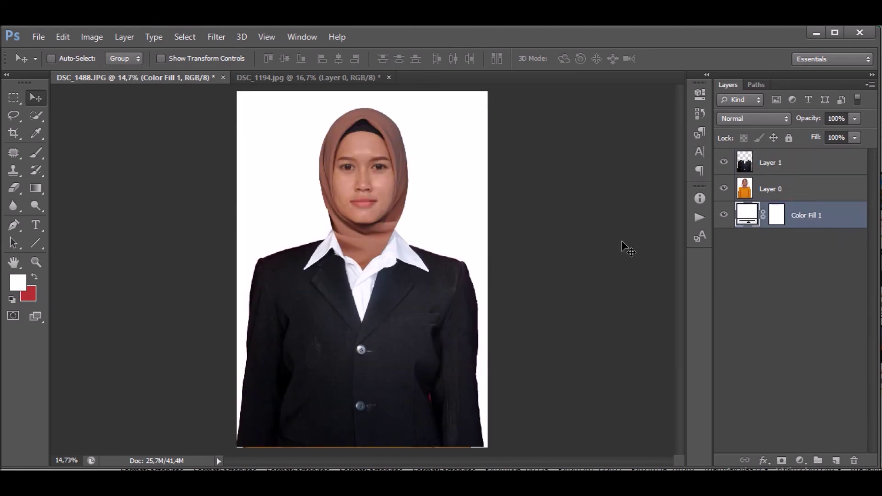
Nudge Layer 0 and Layer 1 down together slightly, then keep only Layer 1 selected.
left_click(767, 195)
left_click(774, 163, "shift")
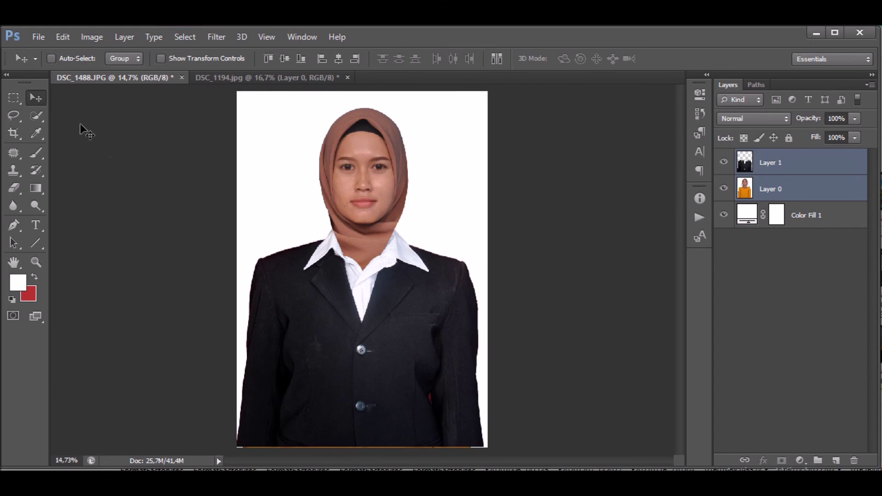
key("shift+Down")
key("shift+Down")
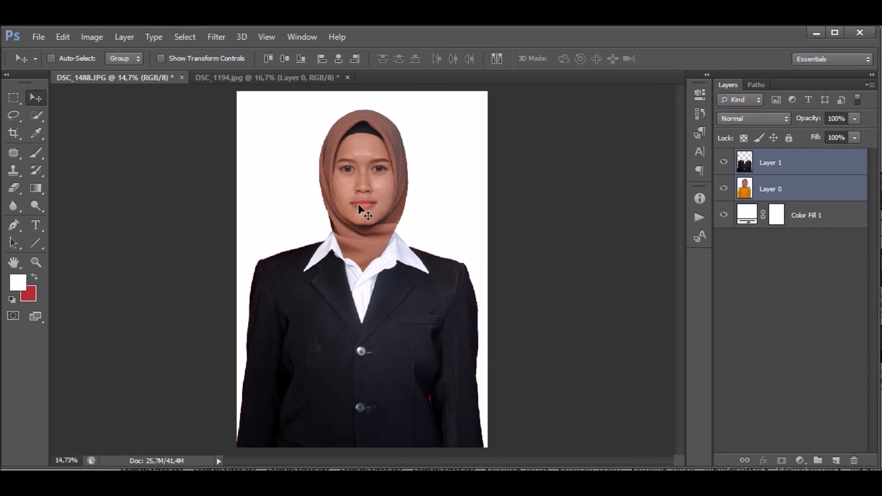
left_click(785, 166)
scroll(470, 404, "up", 4, "alt")
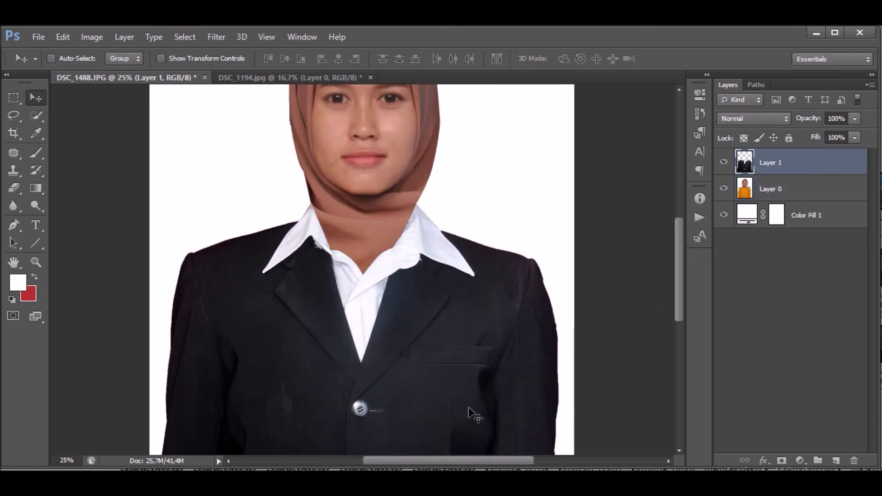
scroll(486, 321, "down", 4)
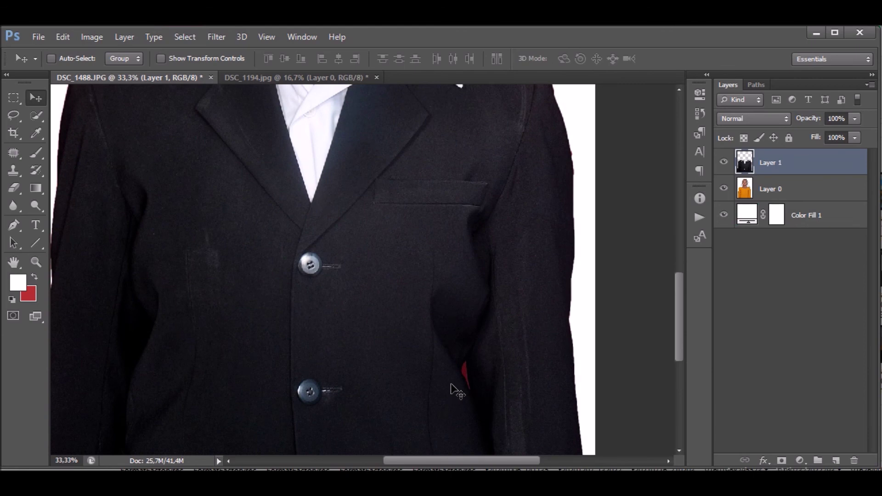
Magic Wand-select the red sliver beside the jacket, clear it, deselect, and fit the view.
key("w")
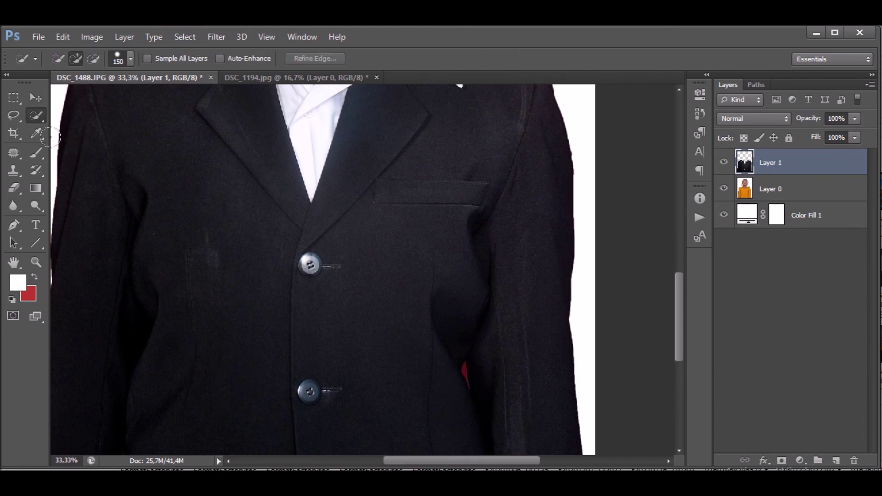
right_click(37, 116)
left_click(70, 128)
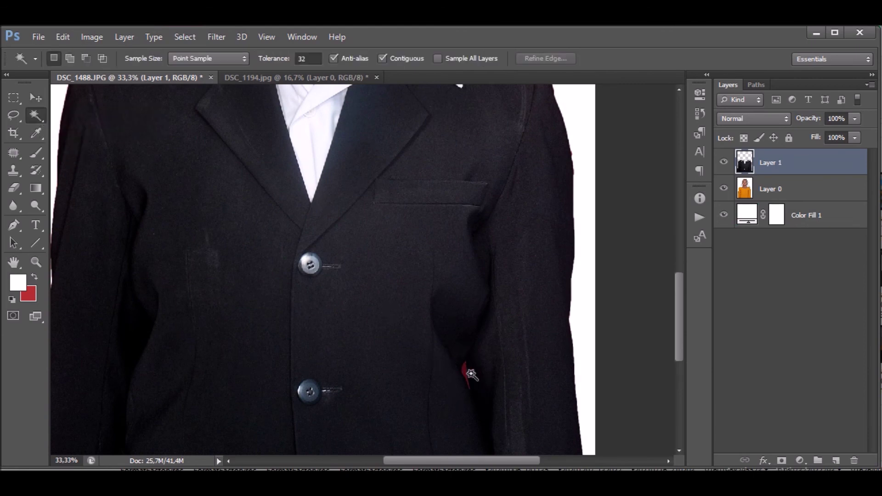
left_click(465, 370)
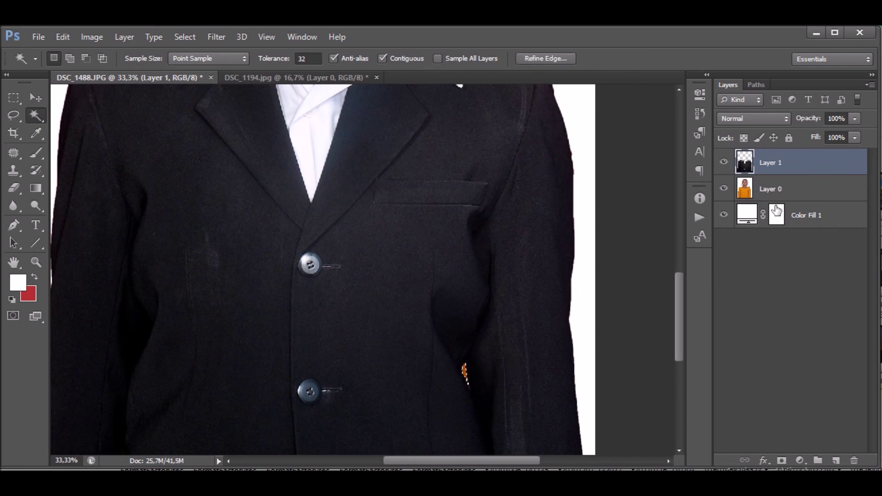
left_click(778, 191)
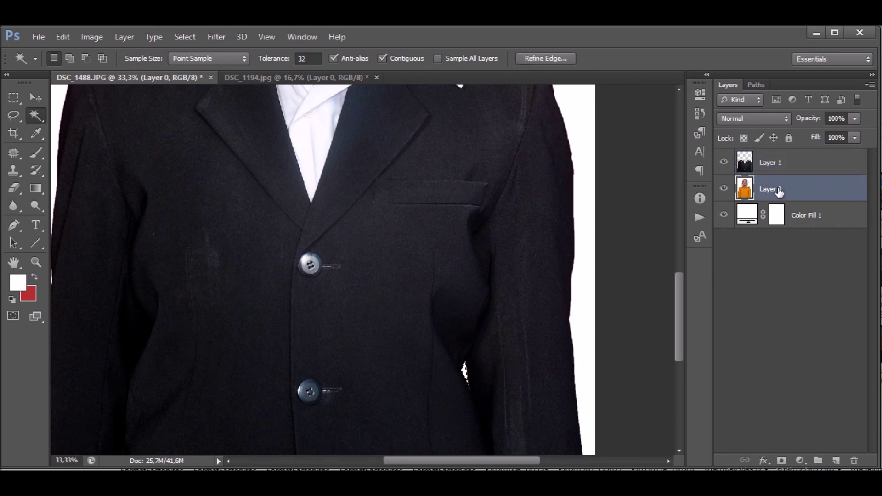
key("ctrl+d")
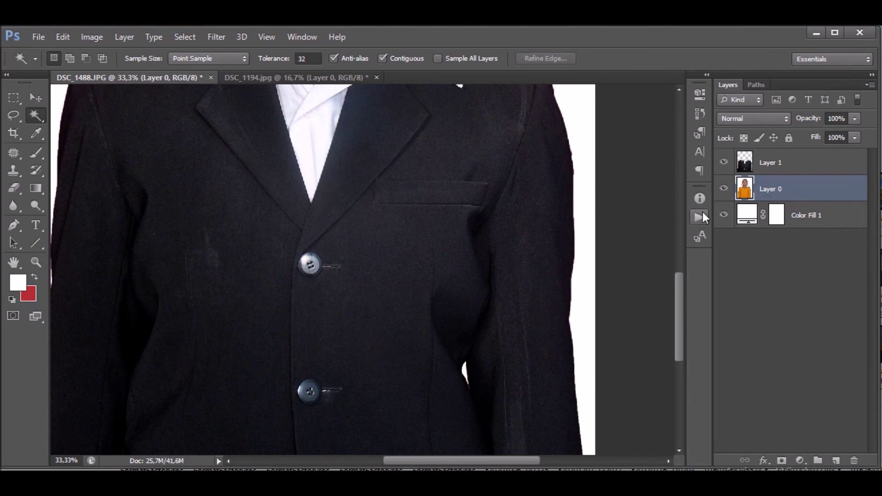
key("ctrl+minus")
key("ctrl+minus")
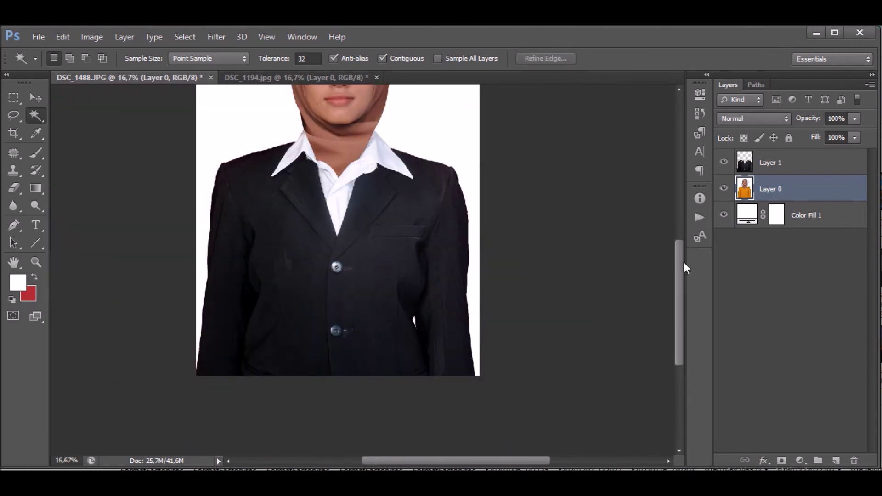
key("ctrl+0")
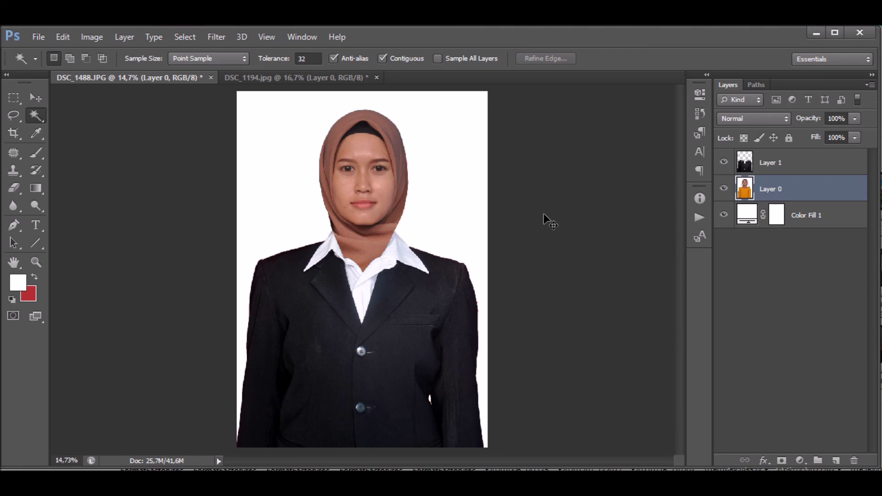
Open the Layers panel flyout menu containing the merge and Flatten Image commands.
left_click(870, 86)
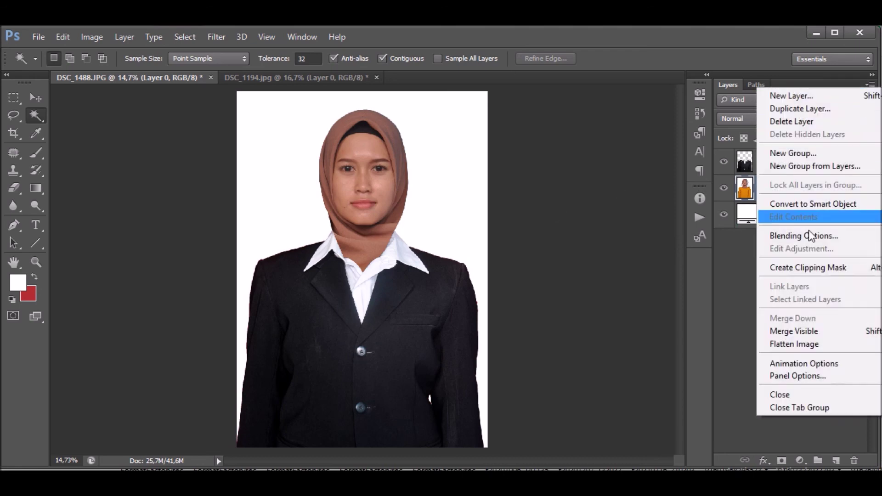